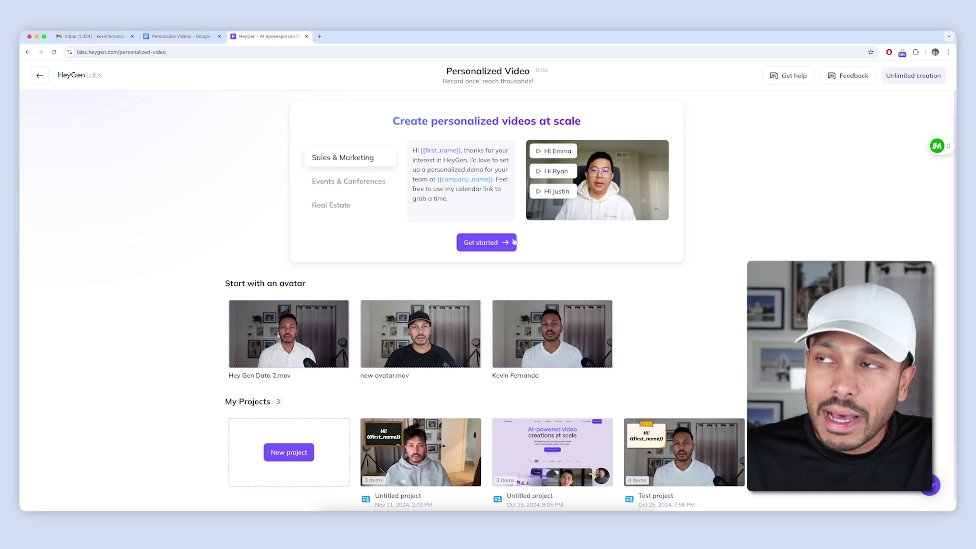
- Start a new personalized video project and choose to record the source video
click(487, 243)
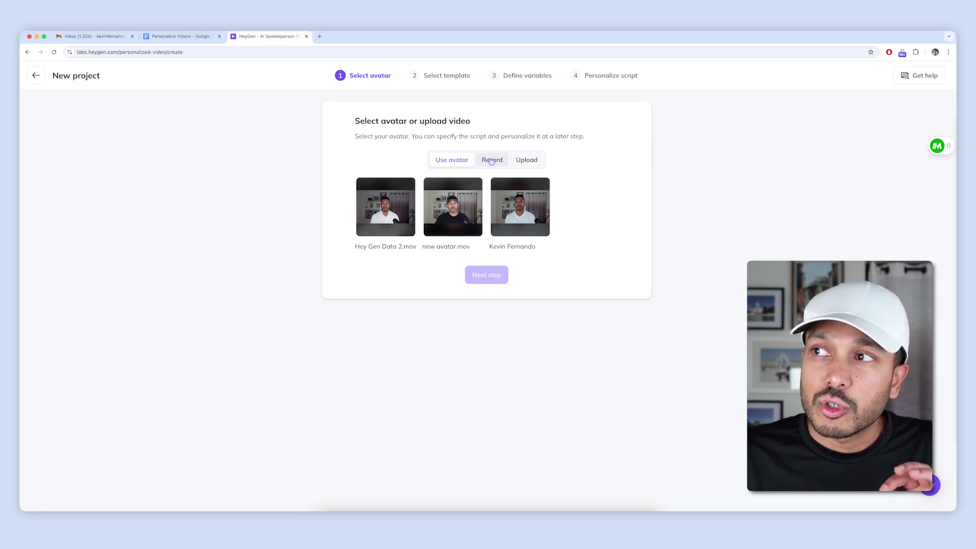
click(491, 161)
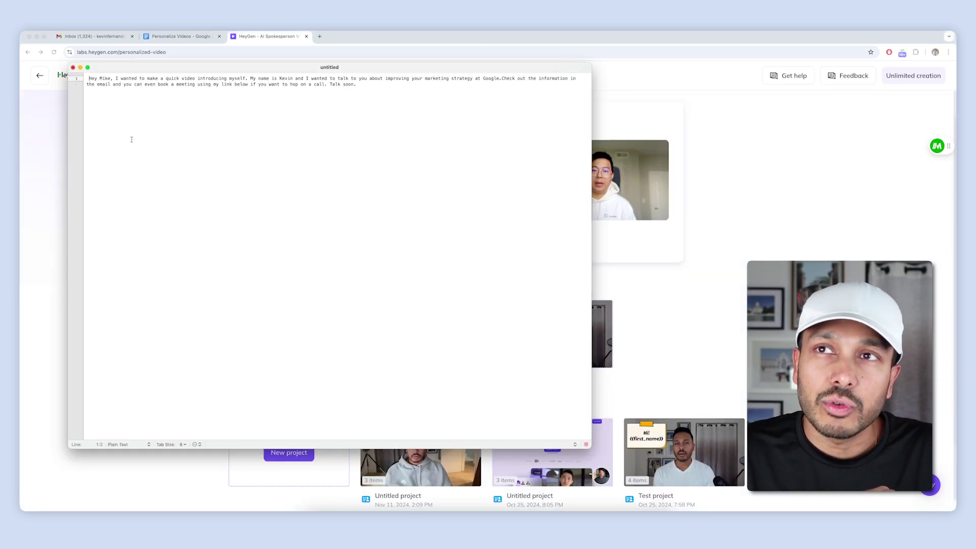
- Insert the missing space between "Google." and "Check out" in the draft script in the text editor
double_click(105, 78)
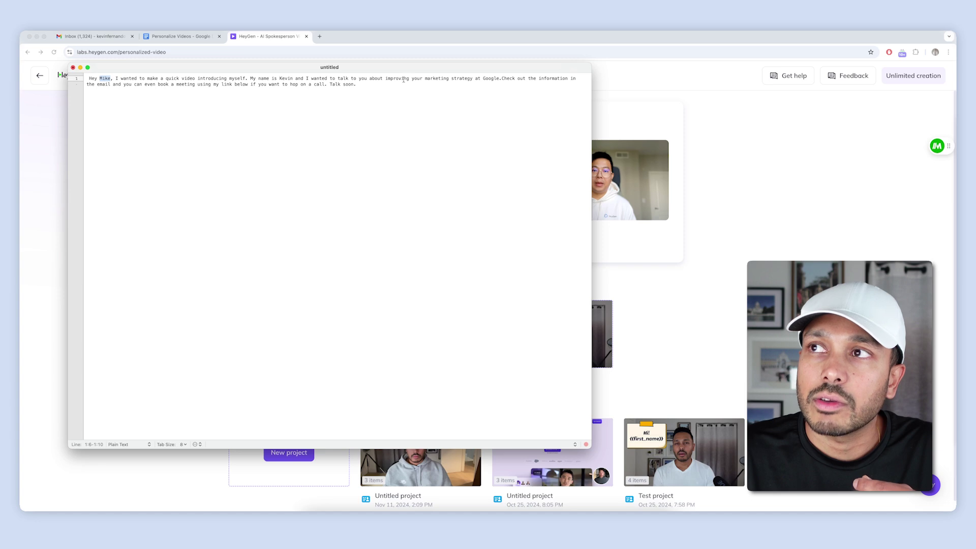
click(500, 78)
double_click(491, 79)
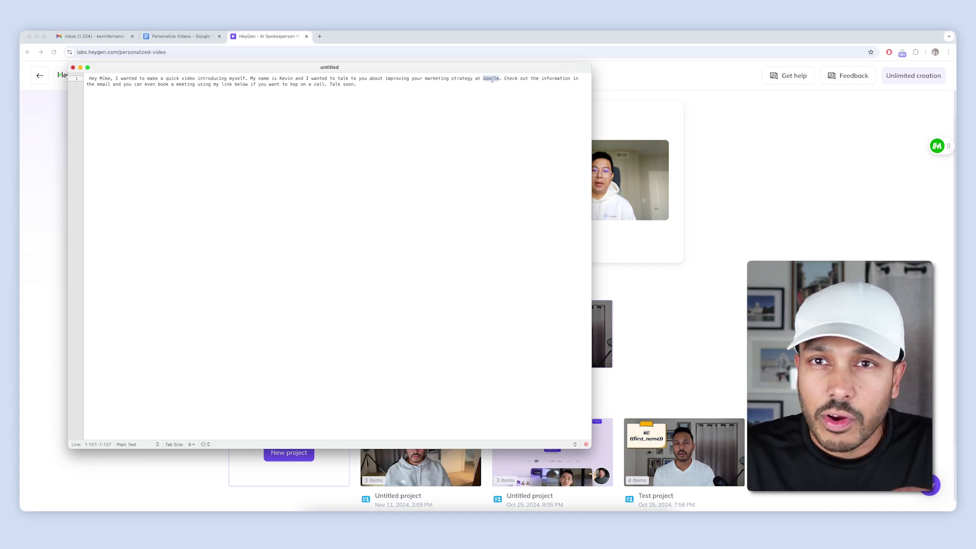
- Examine which parts of the draft script need personalizing, comparing the recipient's name and company with the marketing strategy and closing wording
double_click(105, 79)
double_click(488, 78)
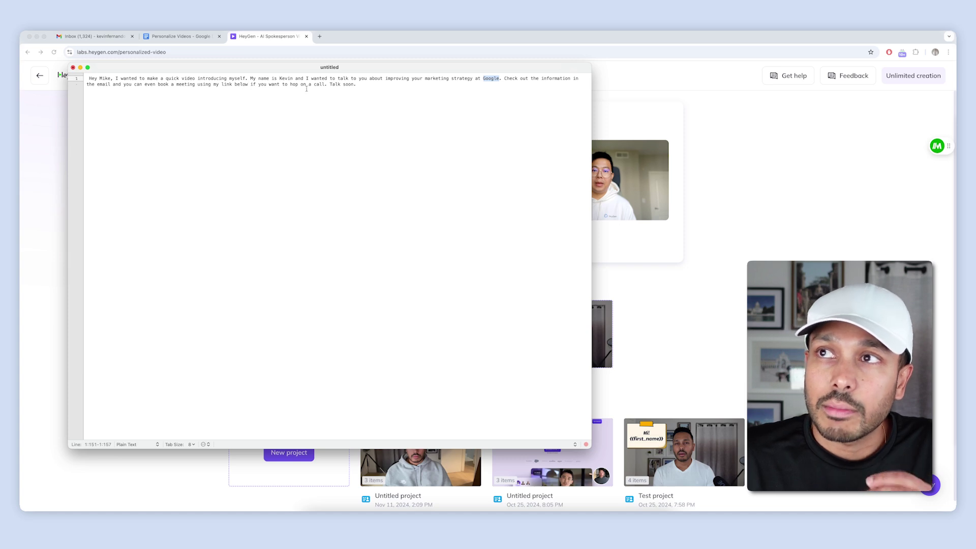
drag(387, 86, 504, 78)
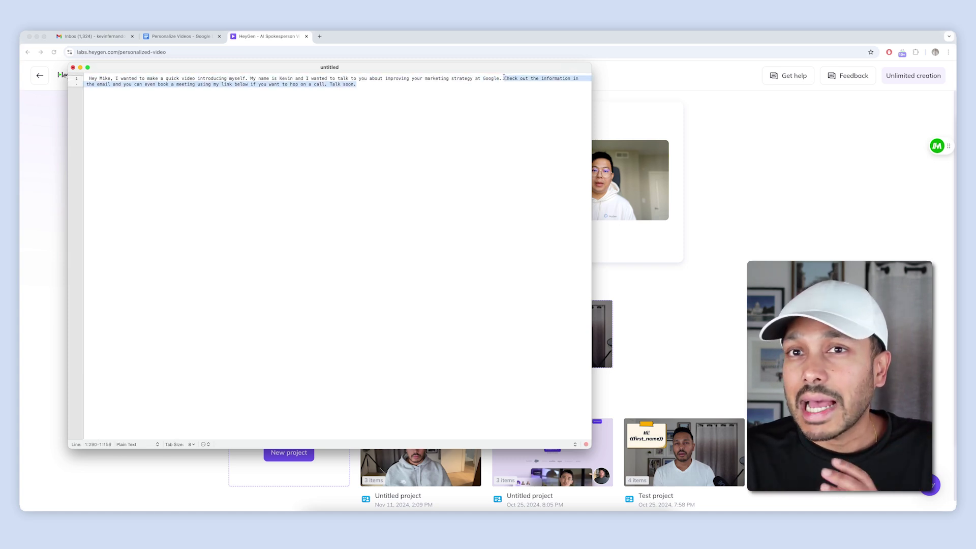
click(355, 96)
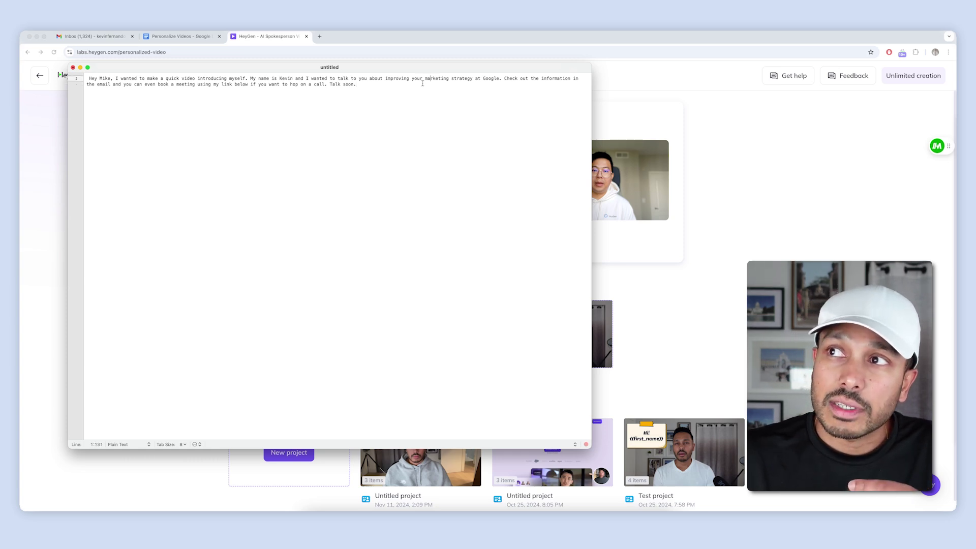
drag(425, 79, 472, 78)
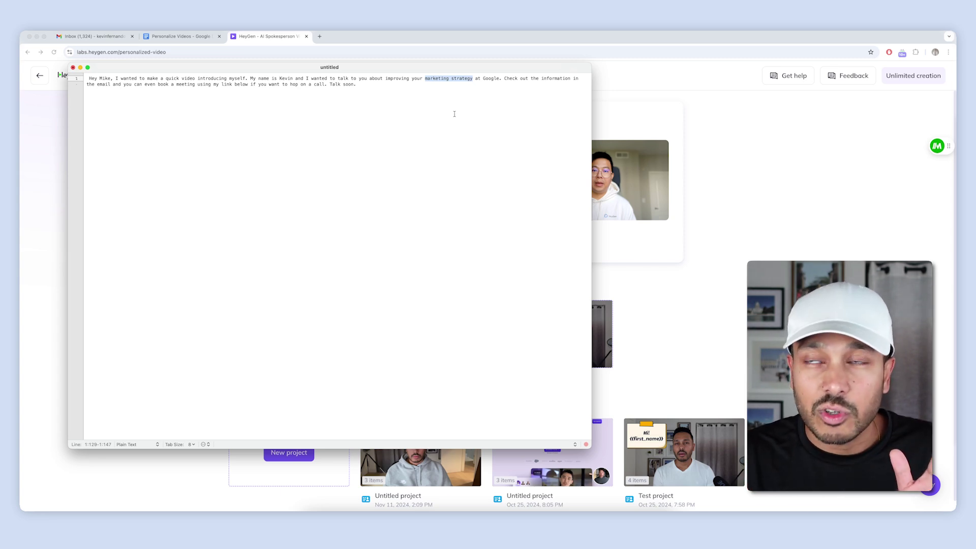
click(114, 96)
double_click(102, 78)
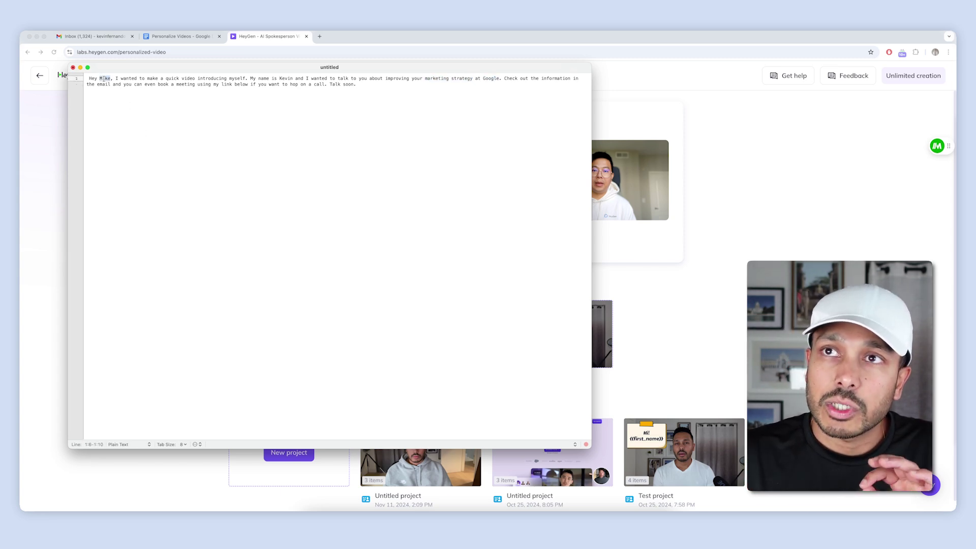
click(485, 78)
double_click(485, 80)
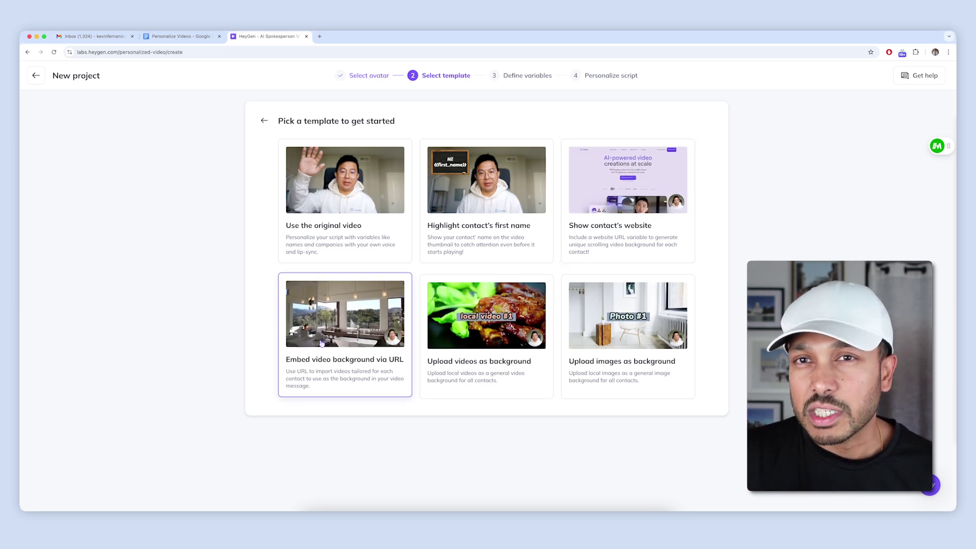
- Choose the "Highlight contact's first name" template and add a new variable named company
click(442, 208)
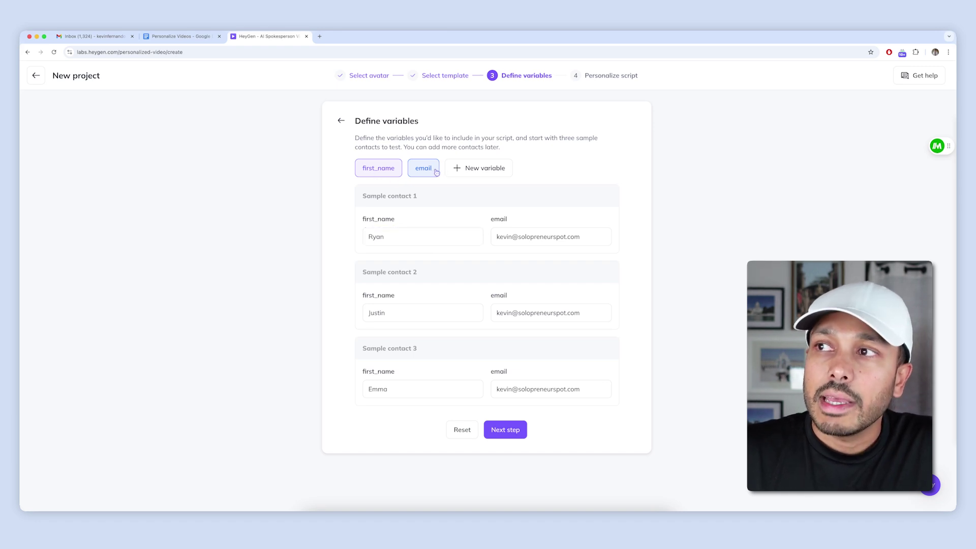
click(475, 172)
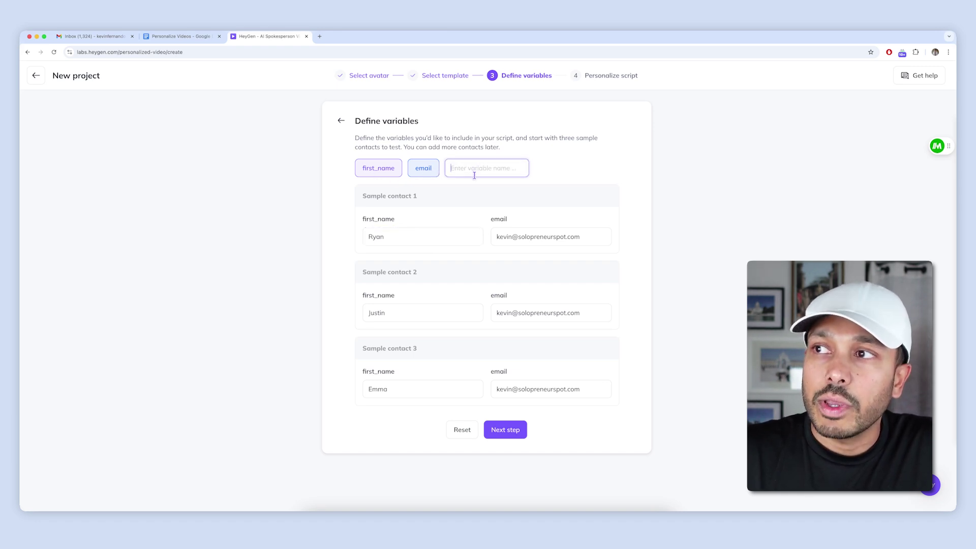
text(com)
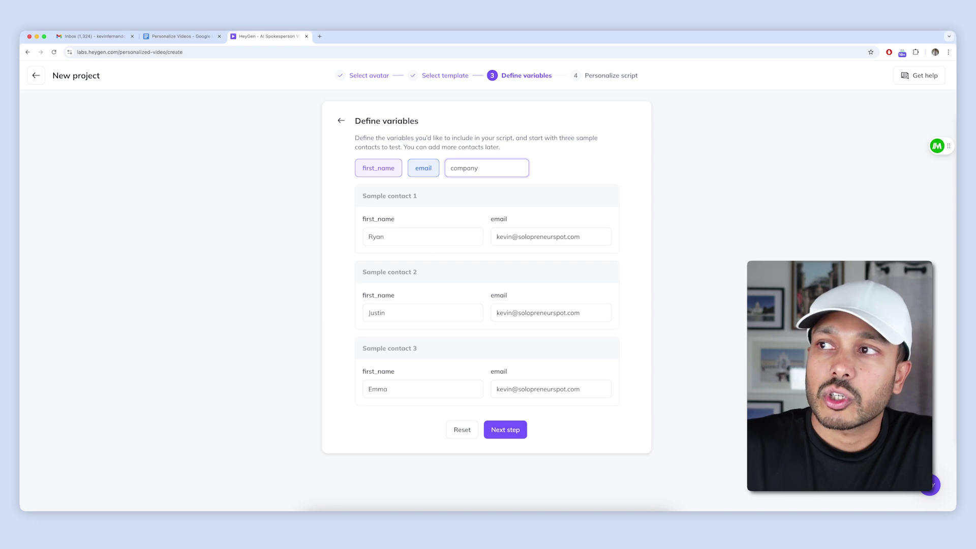
text(pany)
key(Return)
- Set the company of sample contacts 1, 2 and 3 to Google, Apple and Microsoft, and continue to script personalization
click(400, 277)
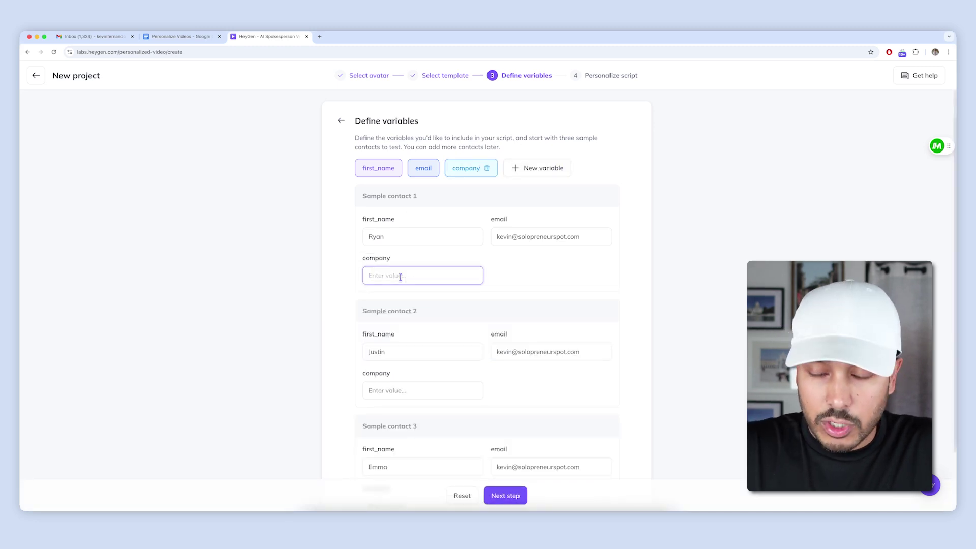
text(Google)
click(413, 390)
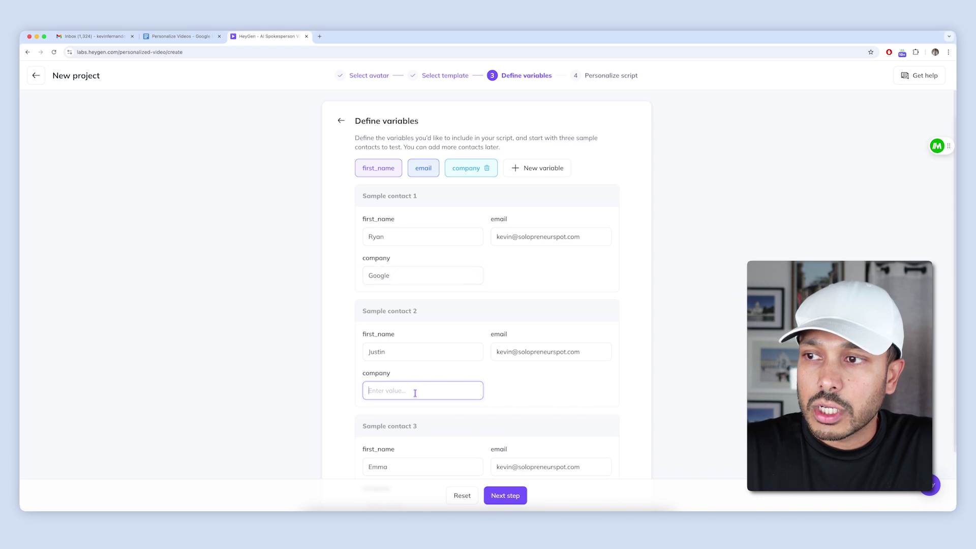
text(Apple)
scroll(409, 429, down, 2)
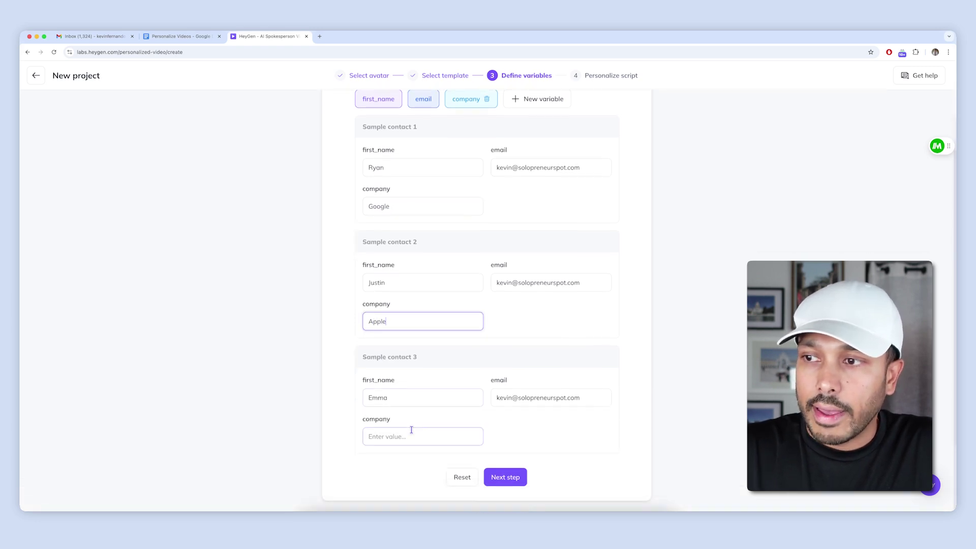
click(386, 437)
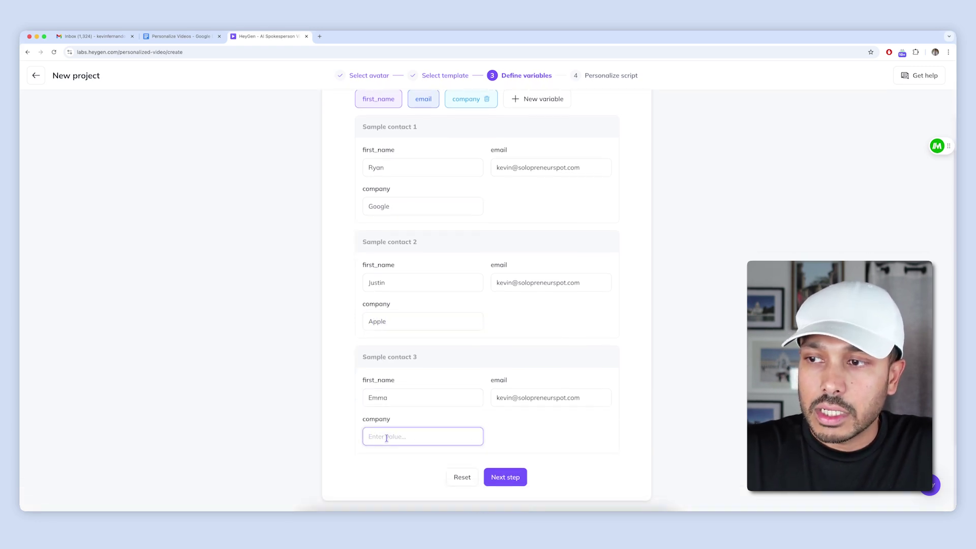
text(Microsoft)
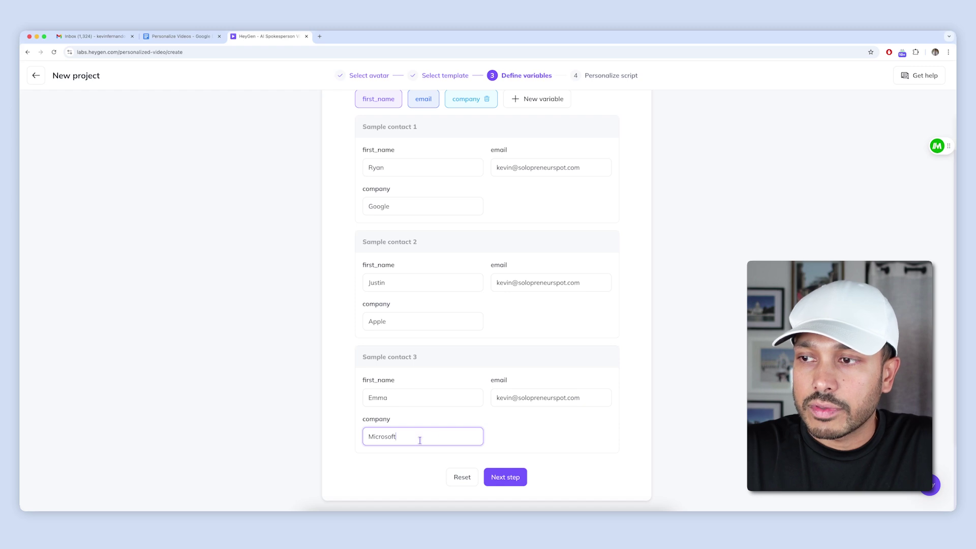
click(503, 477)
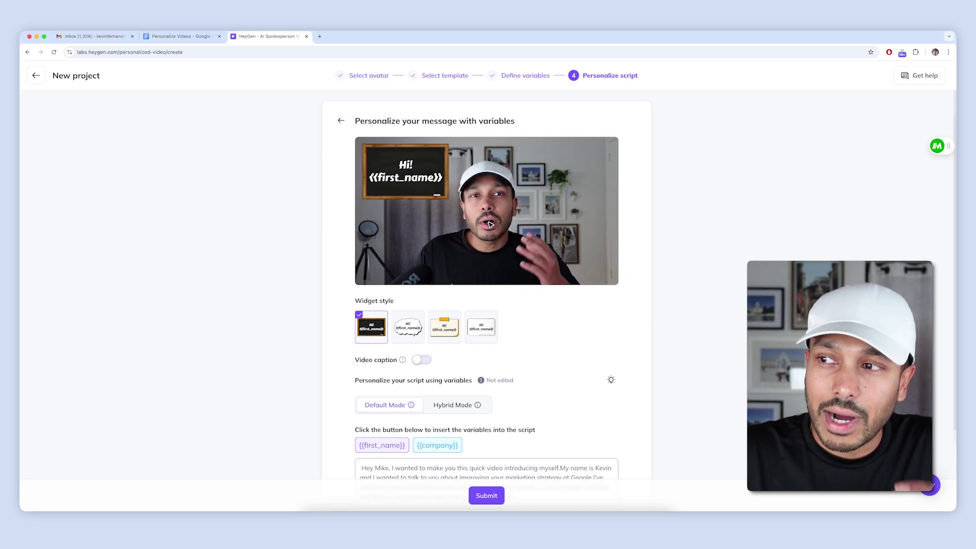
- Try the greeting widget styles and set the cream paper note with orange tape
click(440, 327)
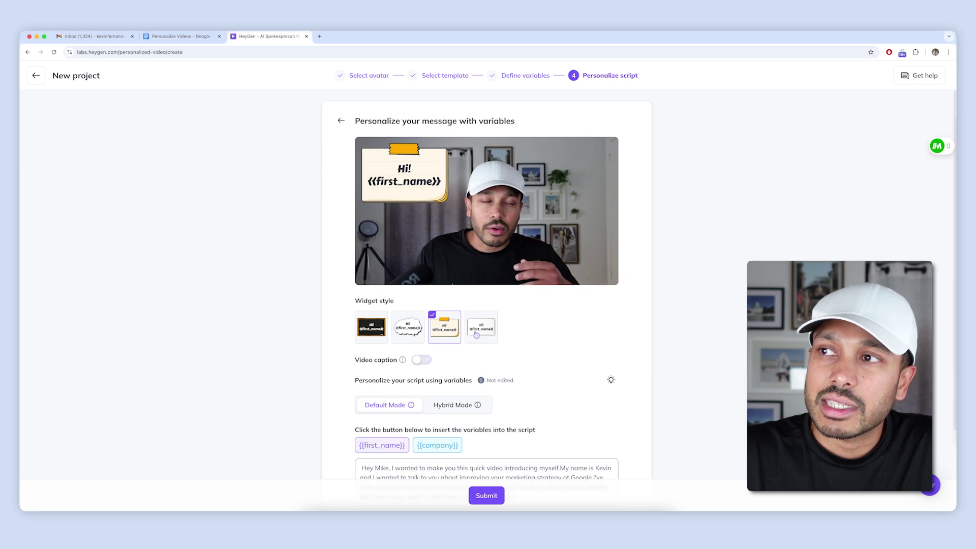
click(367, 333)
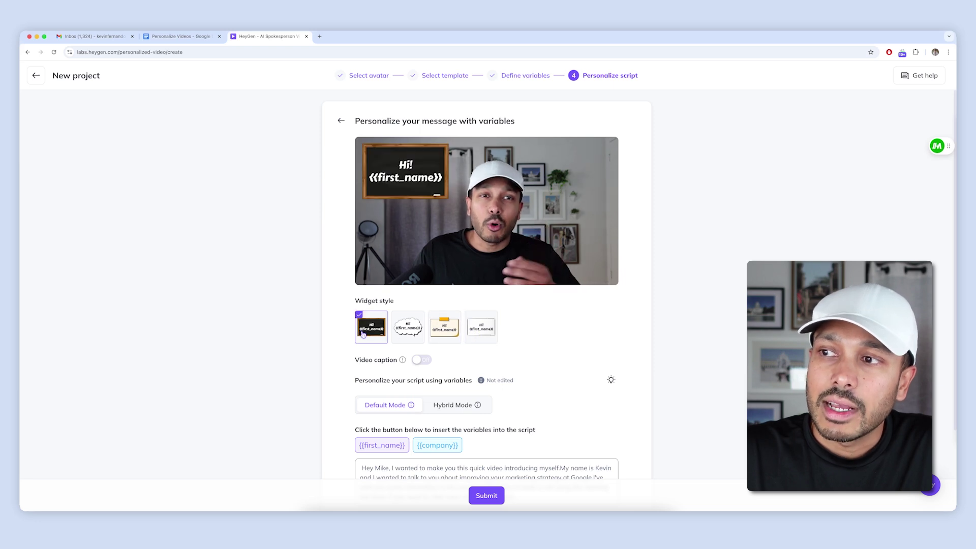
click(441, 331)
- Switch the script personalization to Hybrid Mode
scroll(514, 345, down, 1)
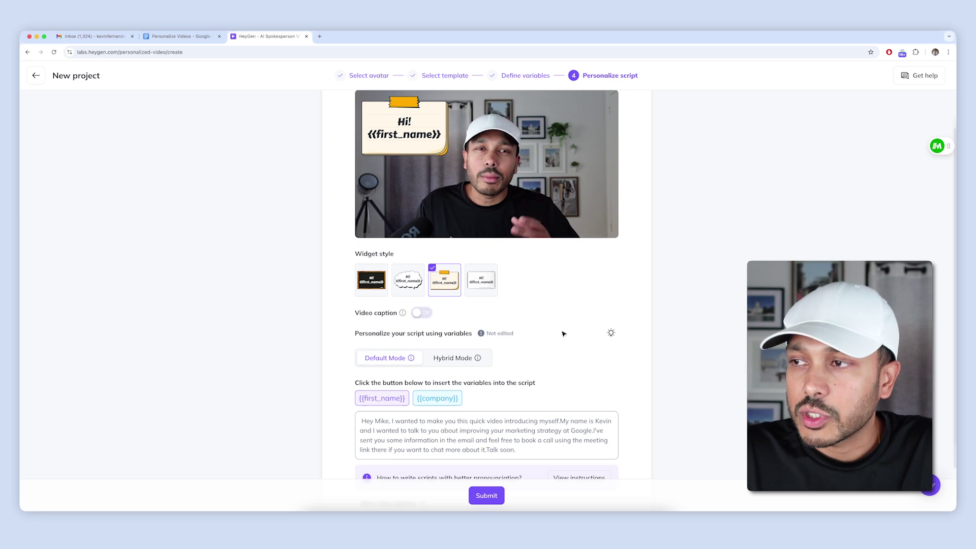
scroll(509, 330, down, 1)
mouse_move(468, 341)
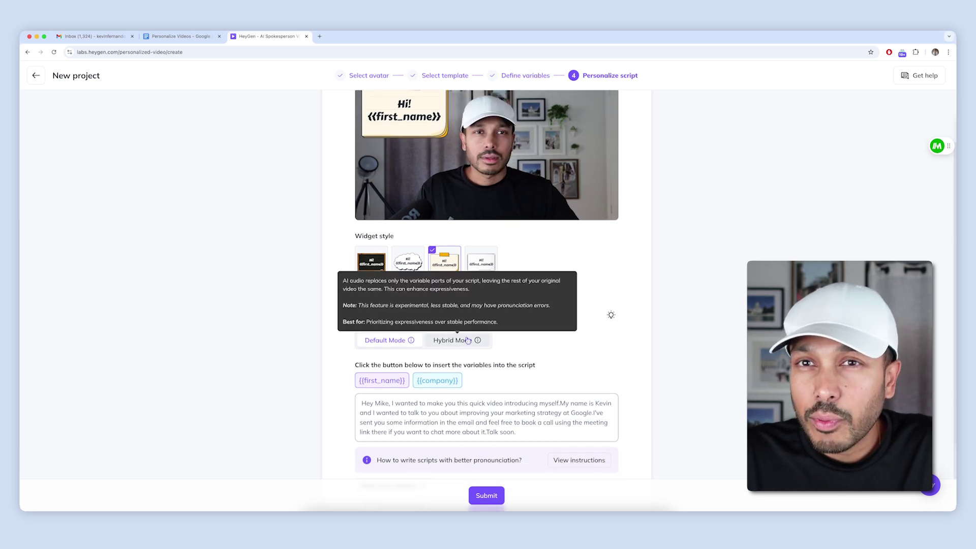
click(467, 340)
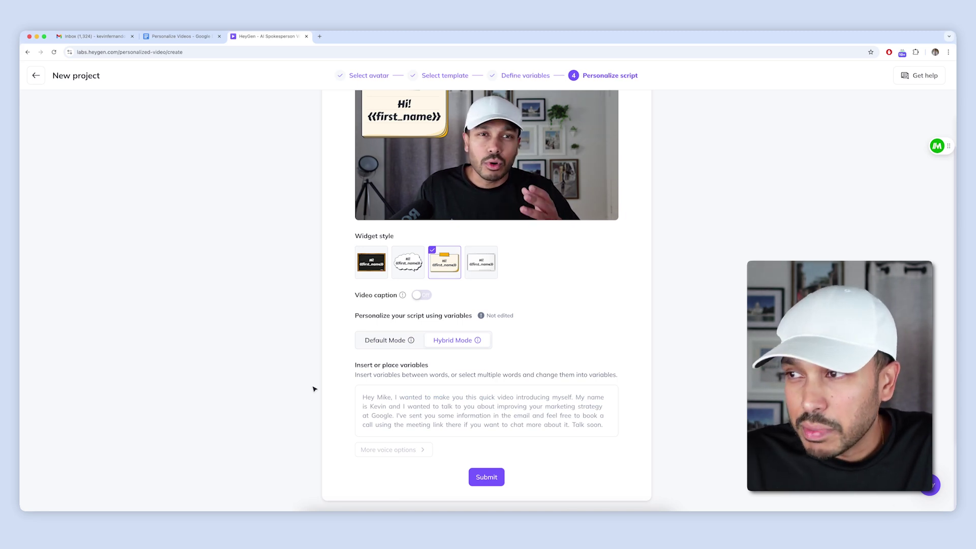
- Replace the recipient's name with {{first_name}} and Google with {{company}} in the script, and submit the project
double_click(385, 399)
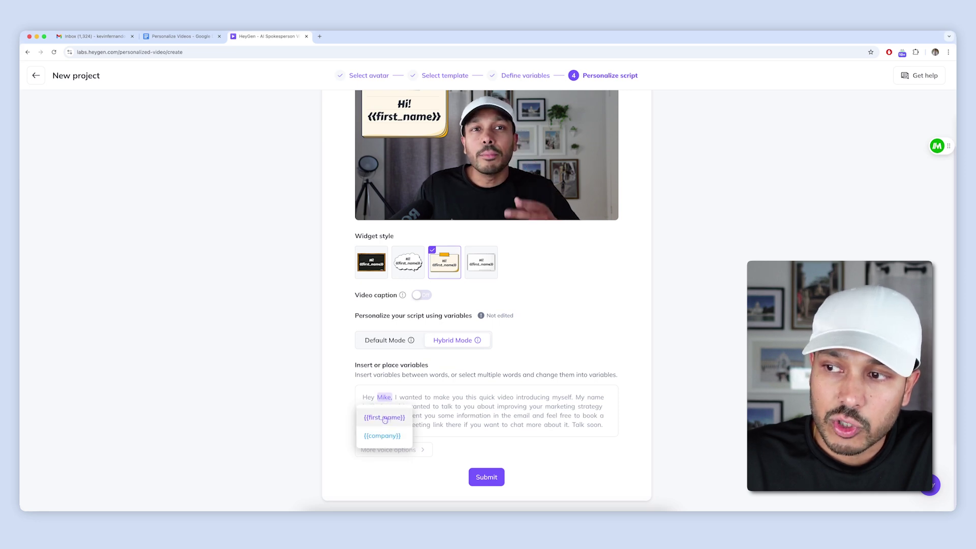
click(385, 418)
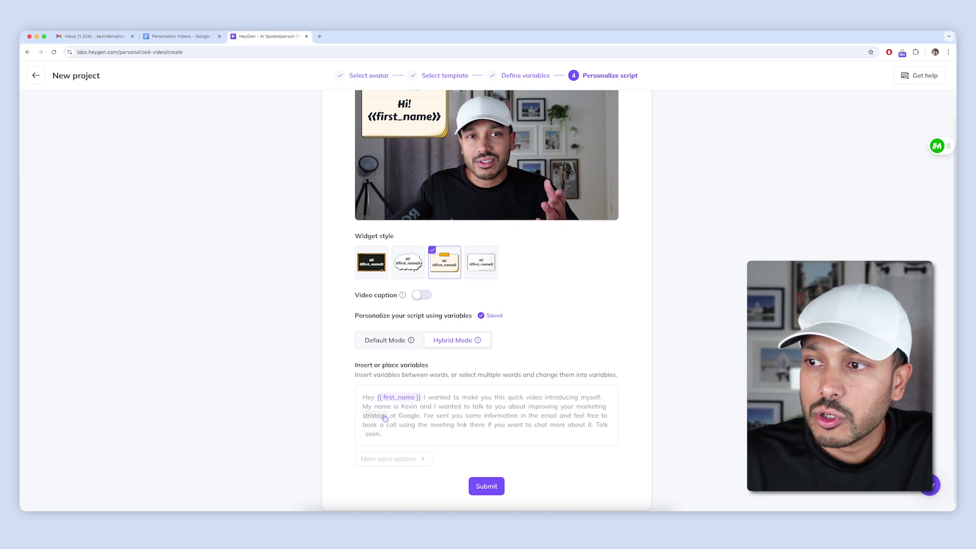
click(411, 417)
click(405, 454)
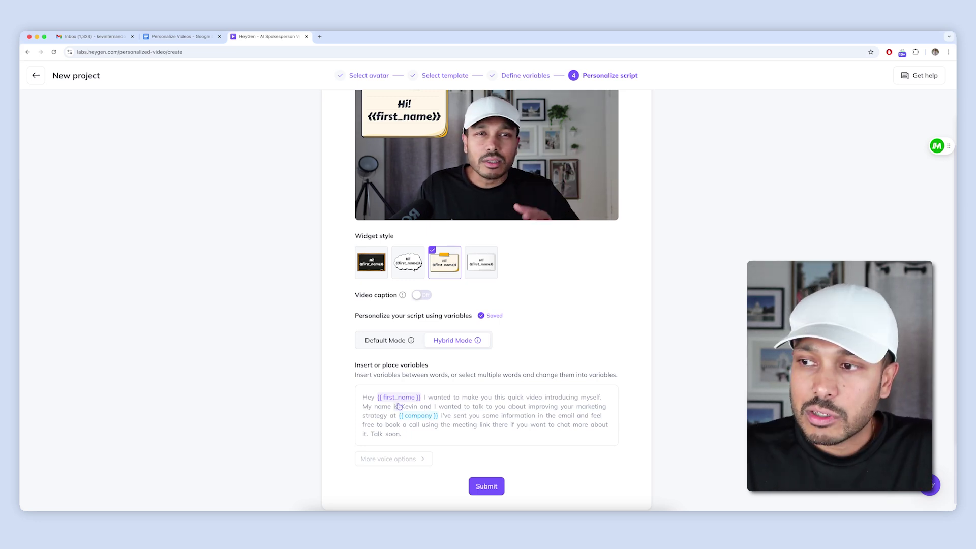
click(486, 489)
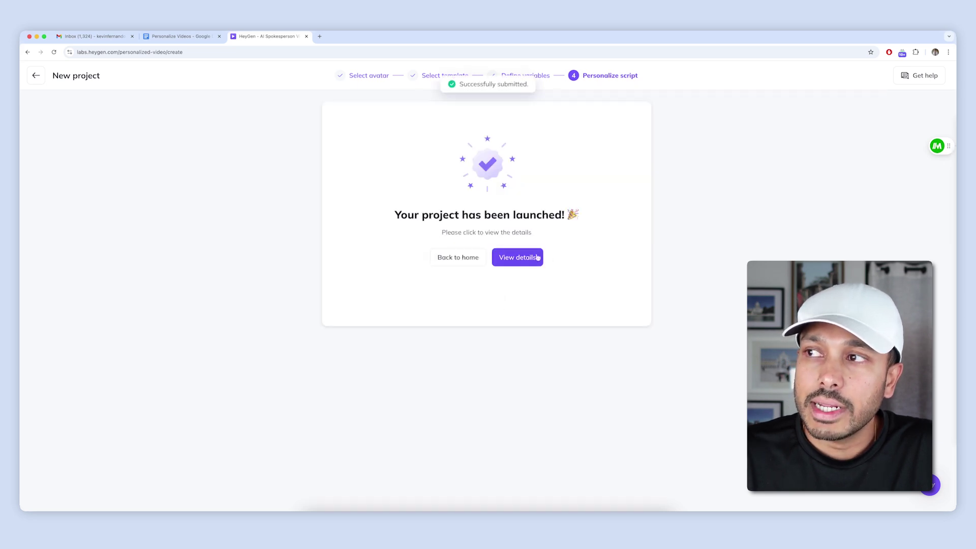
- Open the project details and preview the generated video of each of the three sample contacts
click(521, 257)
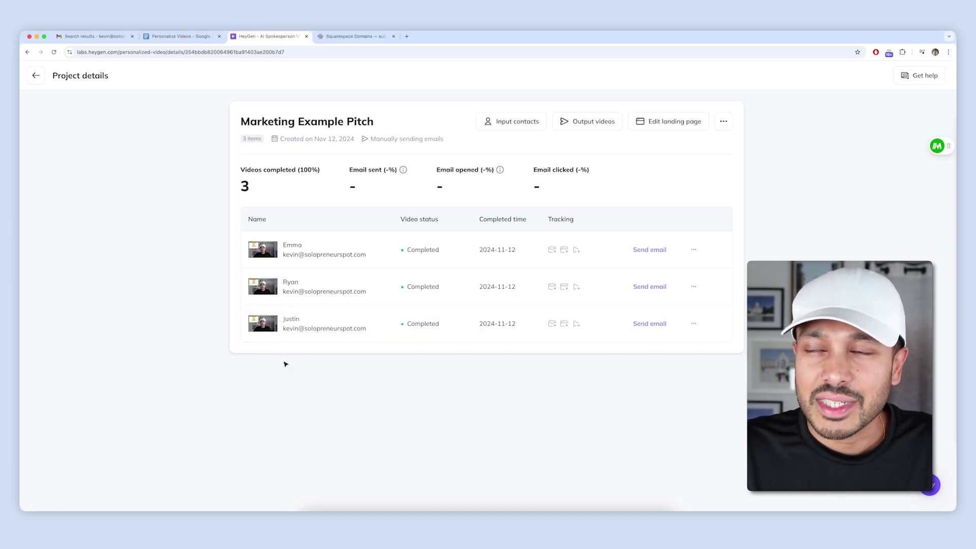
click(263, 287)
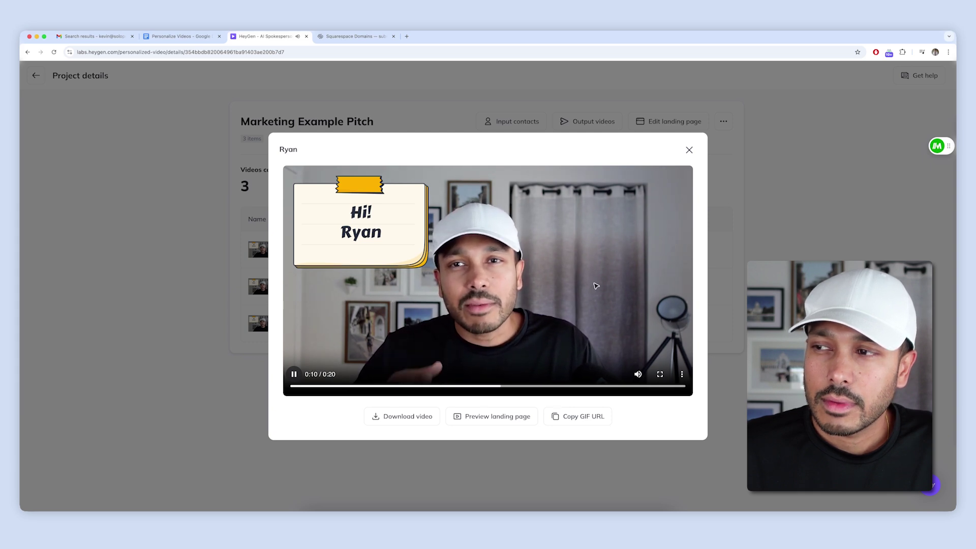
click(690, 150)
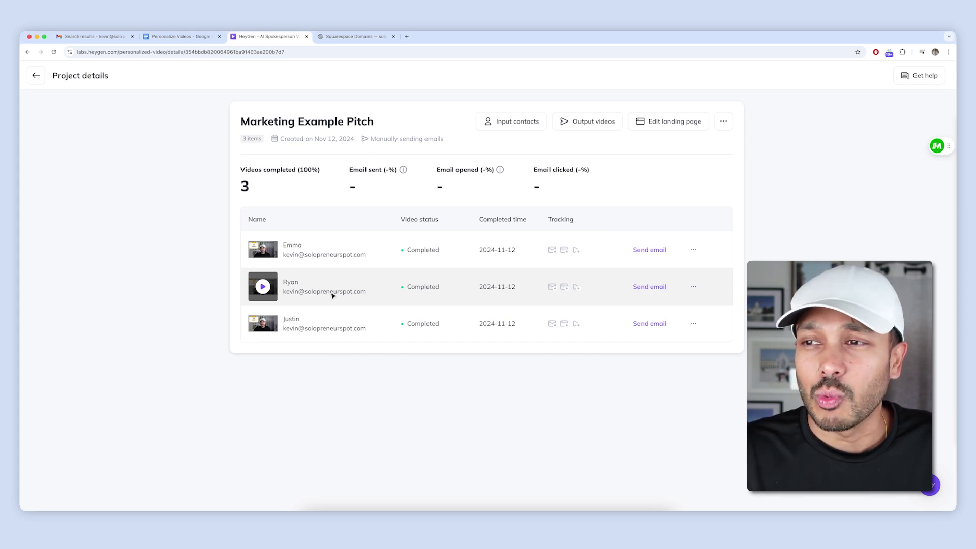
click(263, 323)
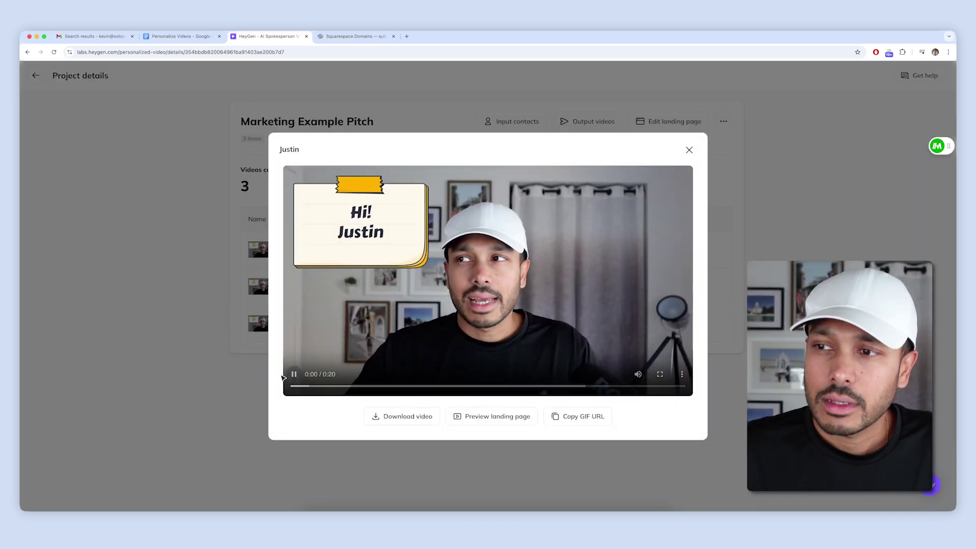
click(689, 150)
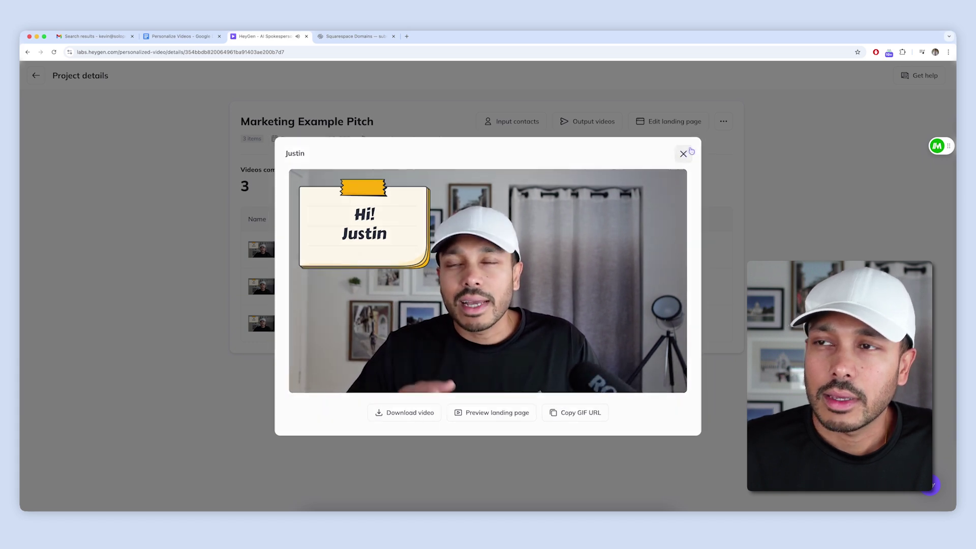
click(262, 250)
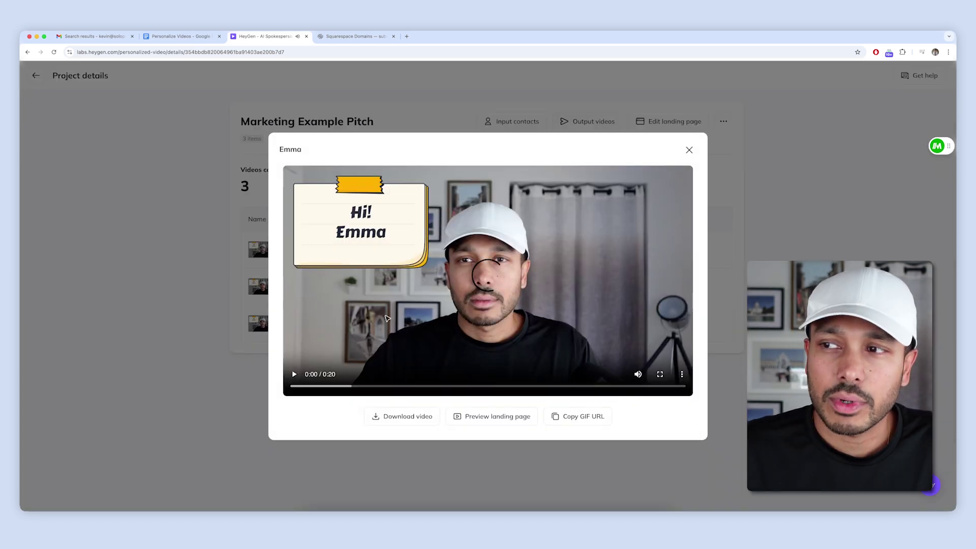
click(689, 149)
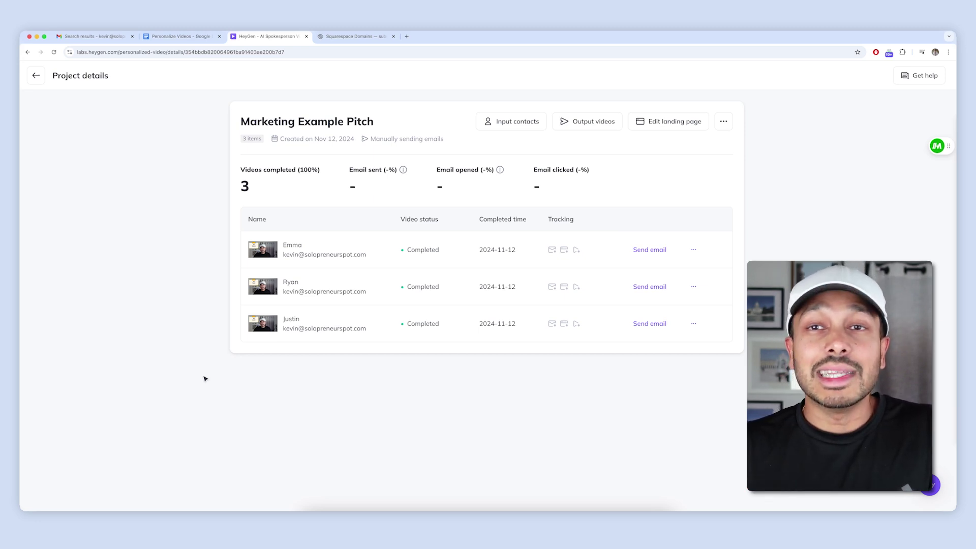
- Preview the generated video of the third contact in the list again and close the preview
click(259, 324)
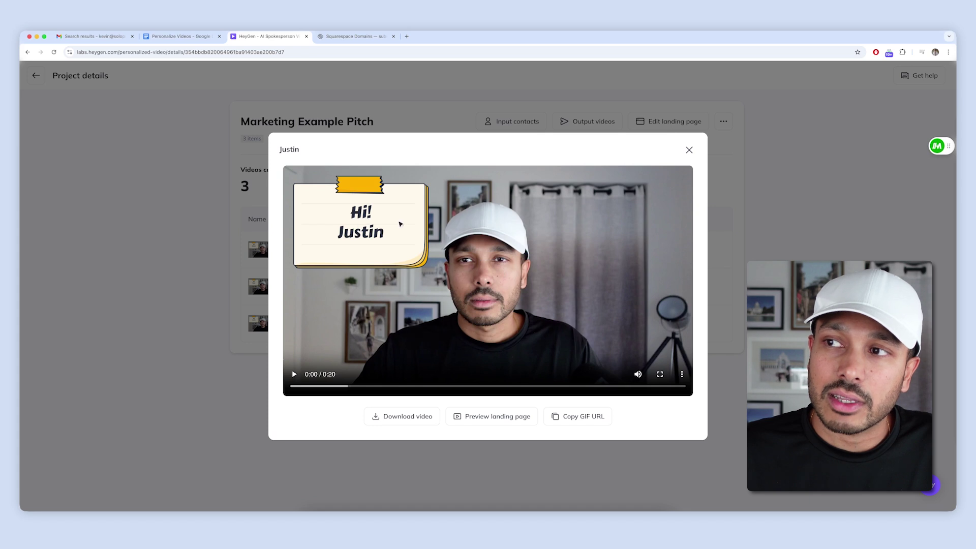
click(690, 150)
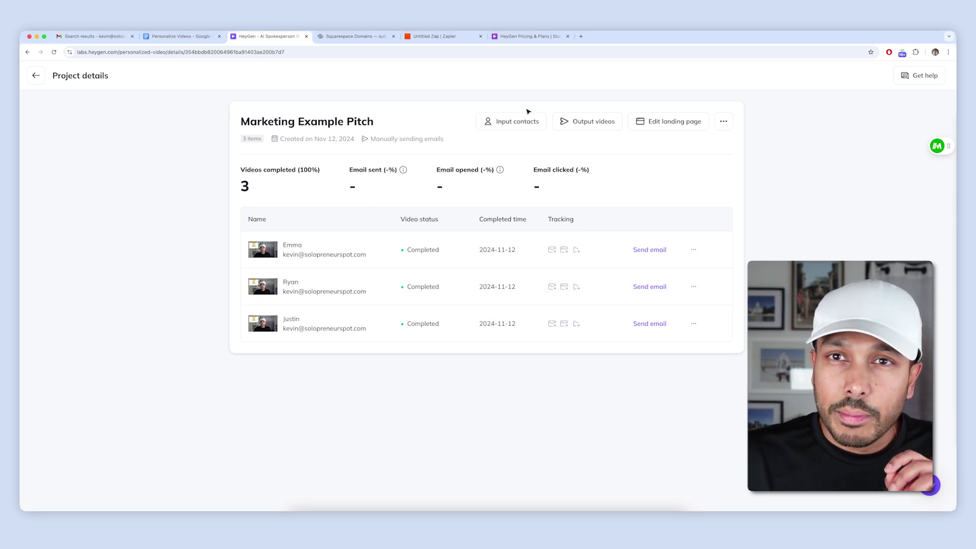
- Examine the prices and video generation limits of the HeyGen Free, Creator, Team and Enterprise plans
click(529, 36)
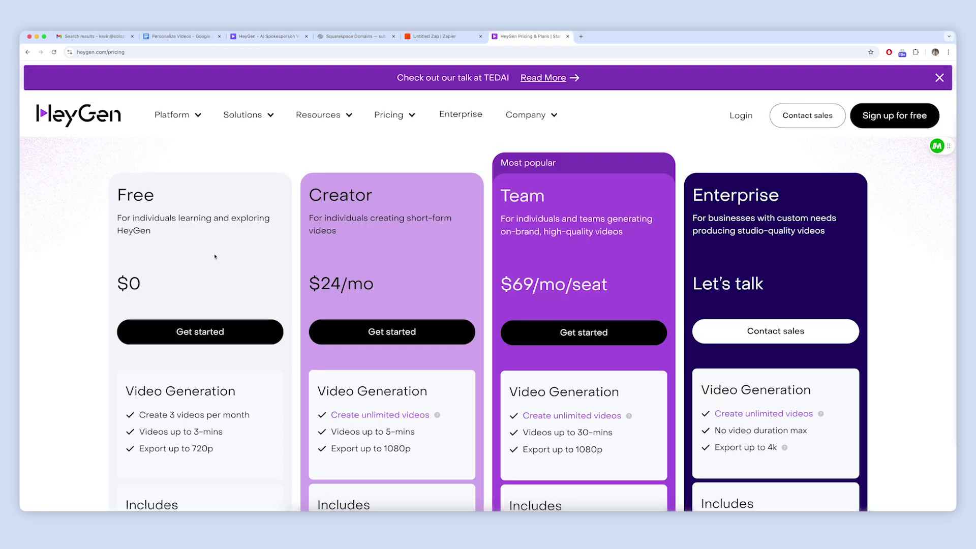
scroll(215, 257, down, 3)
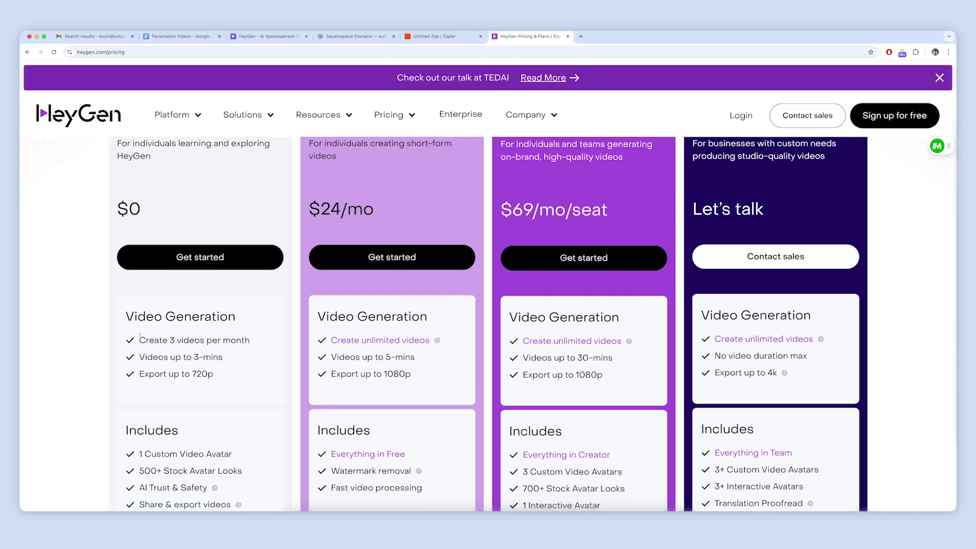
click(267, 36)
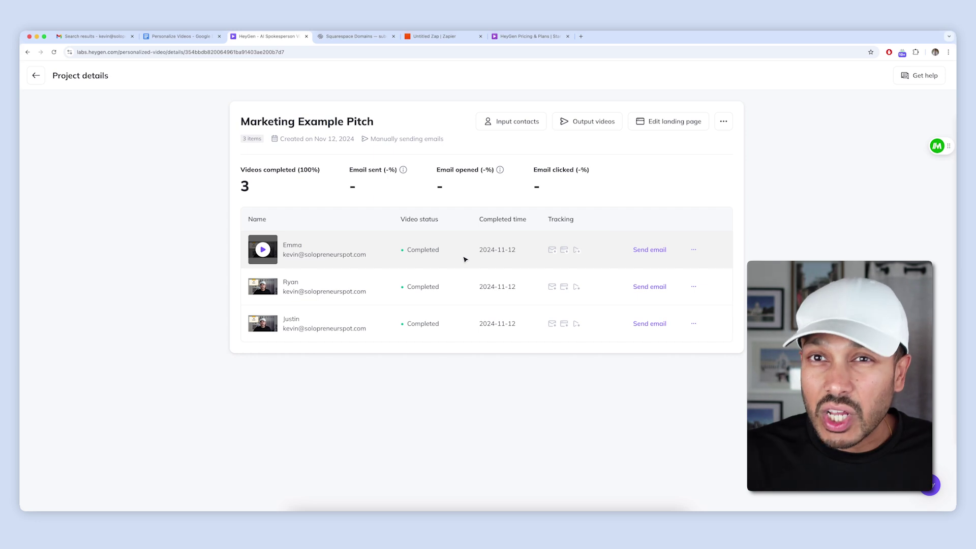
click(529, 36)
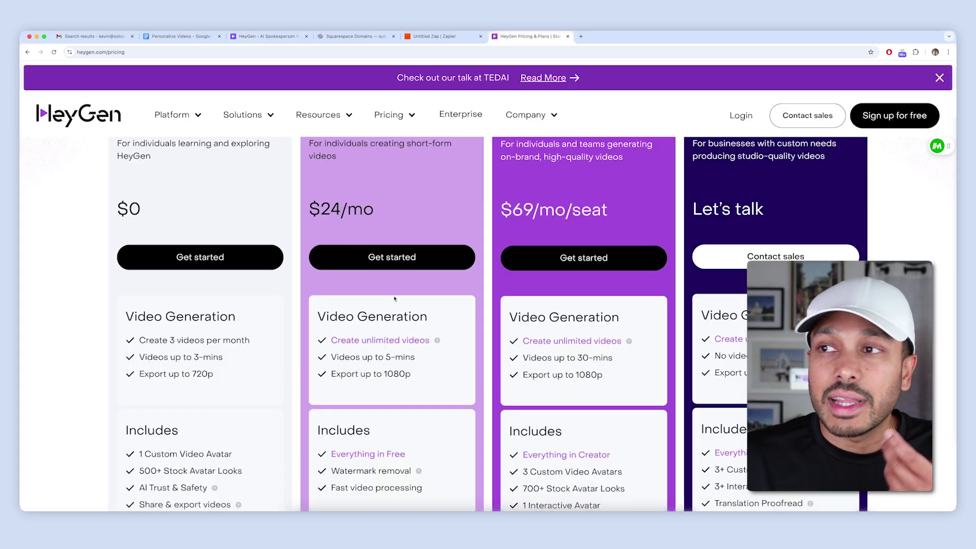
scroll(395, 299, up, 3)
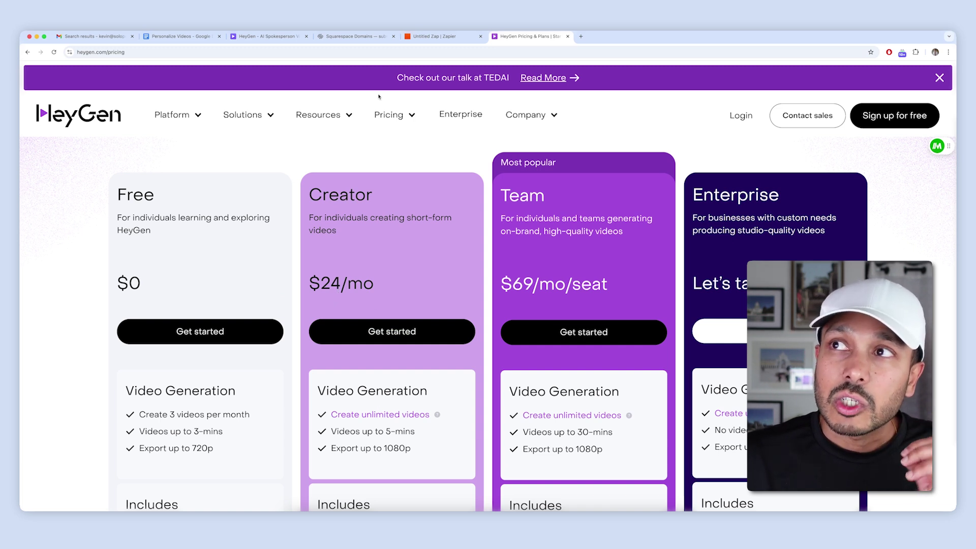
click(273, 37)
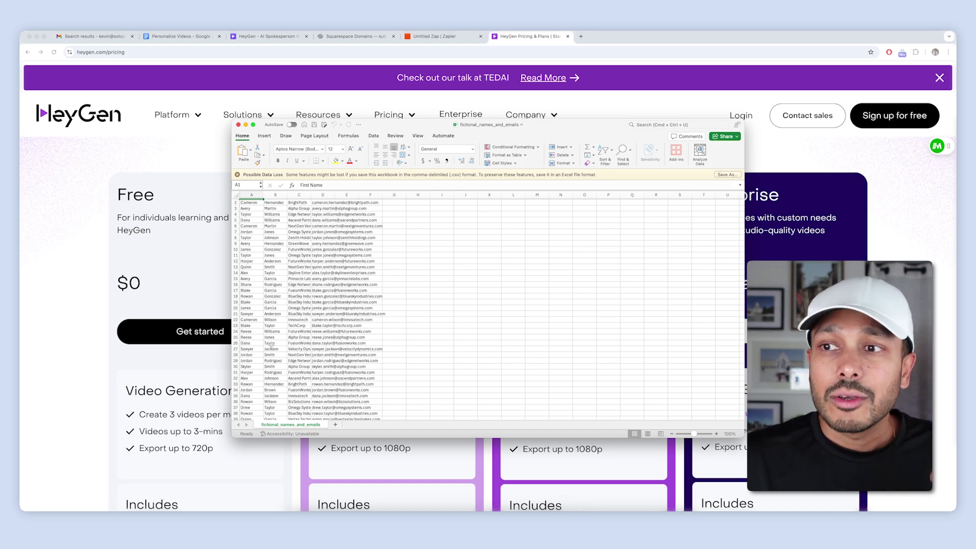
- Look through the contact rows of the fictional_names_and_emails spreadsheet and return to the browser
scroll(270, 345, down, 20)
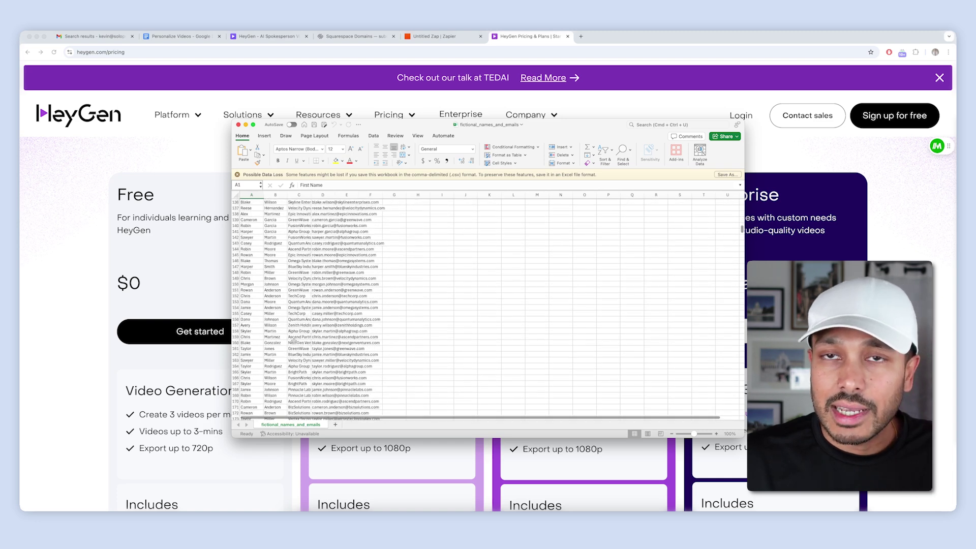
scroll(294, 339, down, 6)
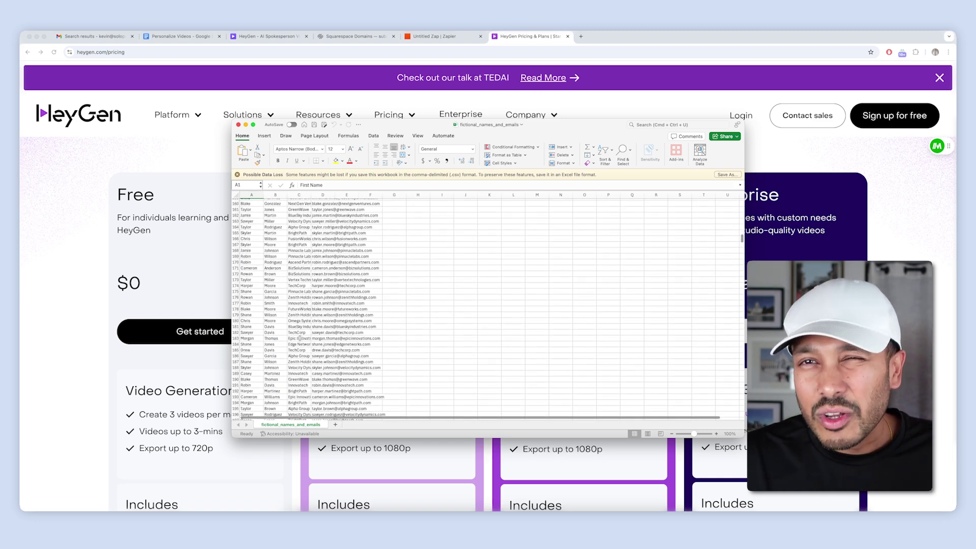
key(super+Tab)
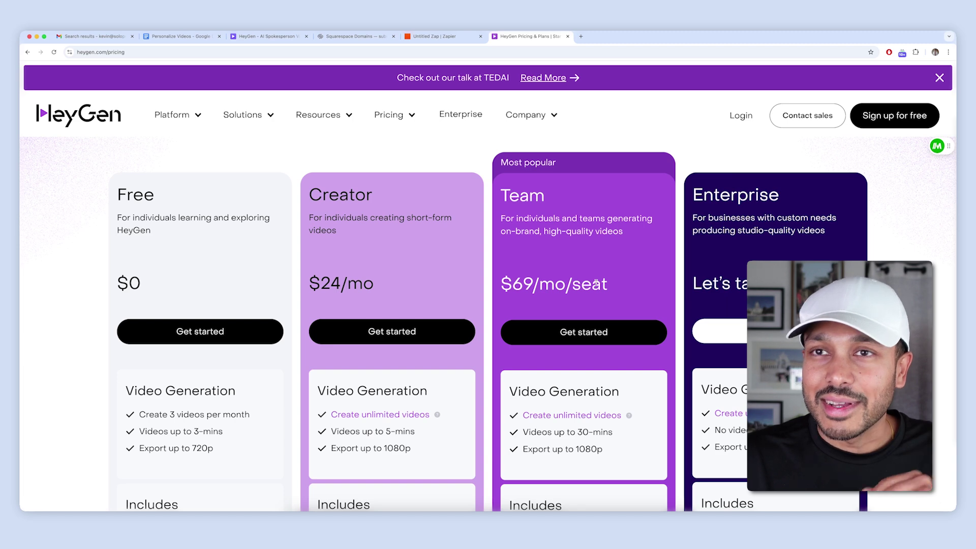
- Examine the video generation limits and included features of the Team plan on the pricing page
scroll(592, 274, down, 2)
scroll(572, 228, up, 1)
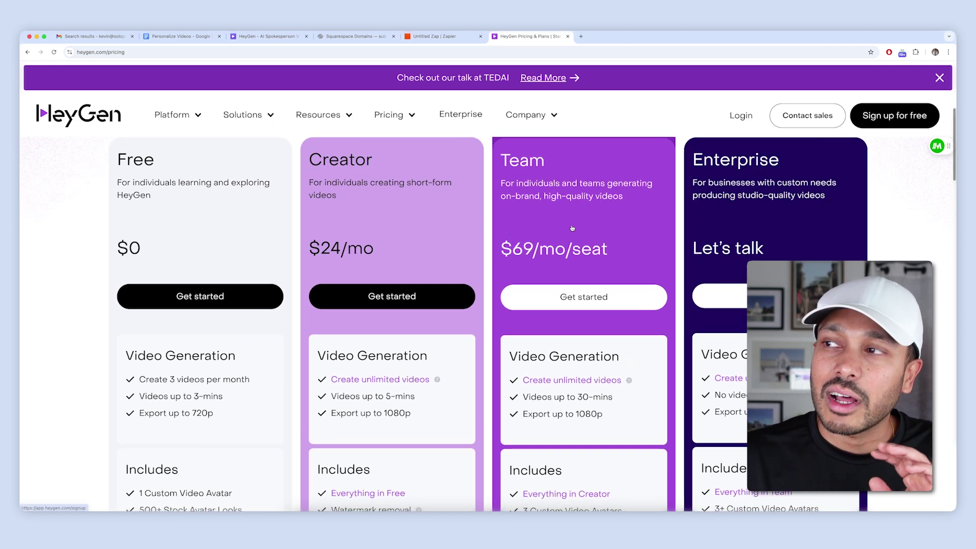
scroll(568, 325, down, 3)
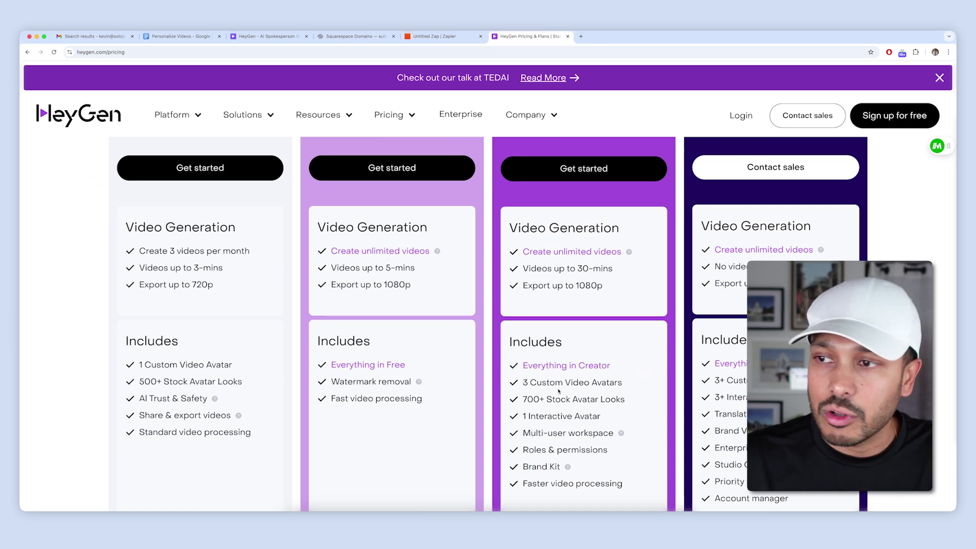
scroll(570, 413, down, 2)
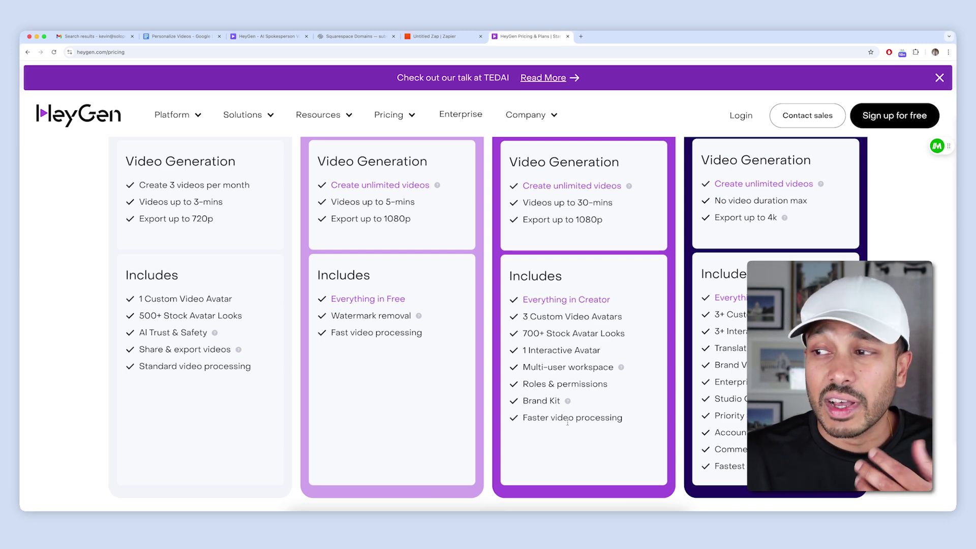
scroll(567, 422, up, 3)
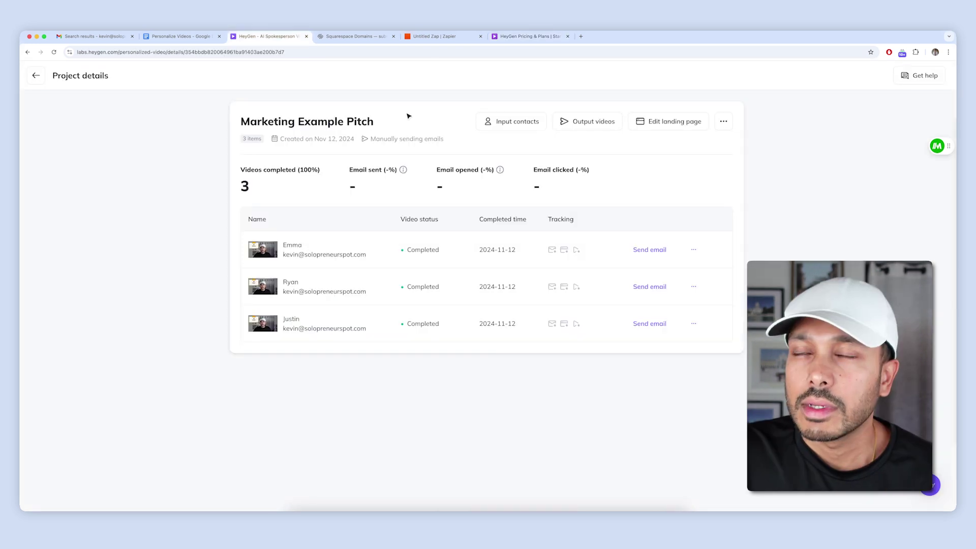
- Upload the CSV contact file from the Downloads folder as input contacts for the Marketing Example Pitch project
click(488, 122)
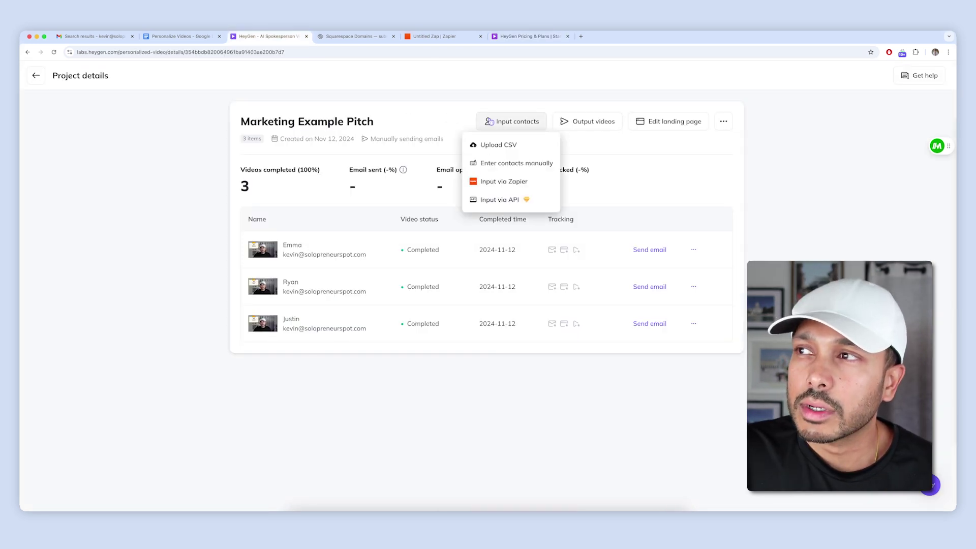
click(498, 146)
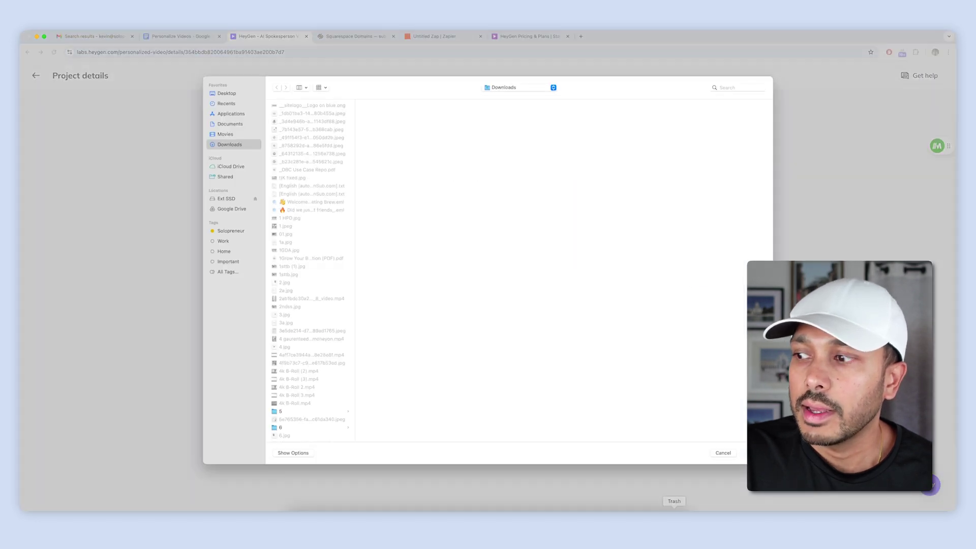
click(645, 516)
drag(647, 470, 305, 369)
click(753, 453)
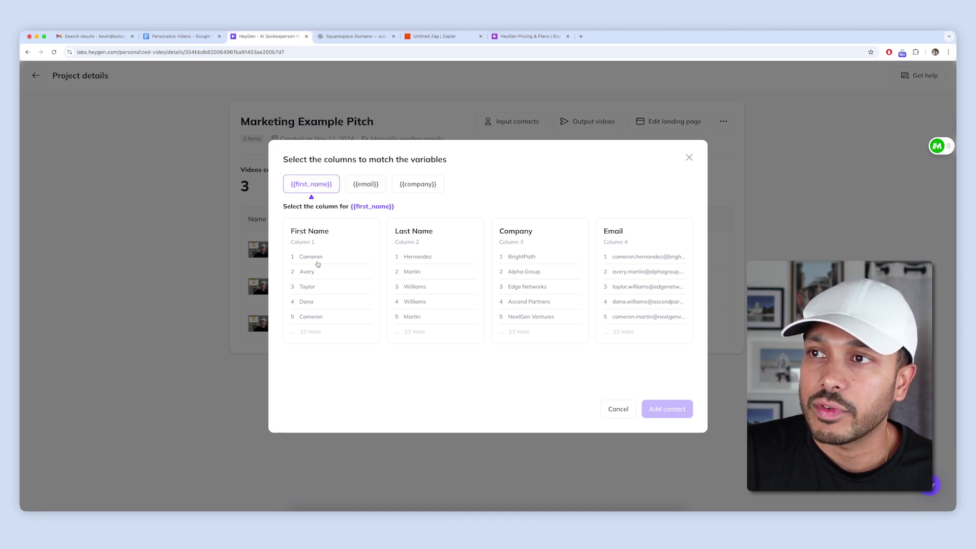
- Match the Email, First Name and Company columns to {{email}}, {{first_name}} and {{company}}, and add the contacts
click(365, 184)
click(622, 229)
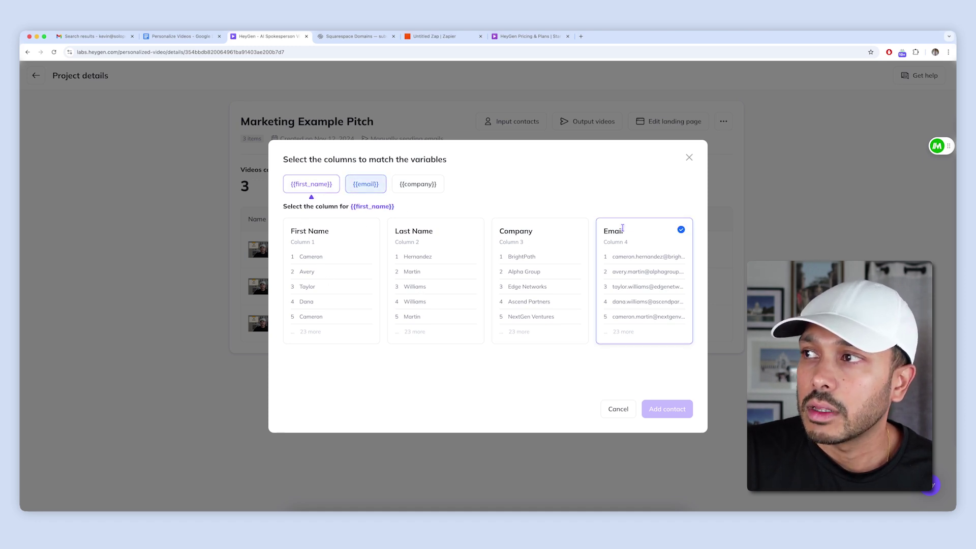
click(339, 235)
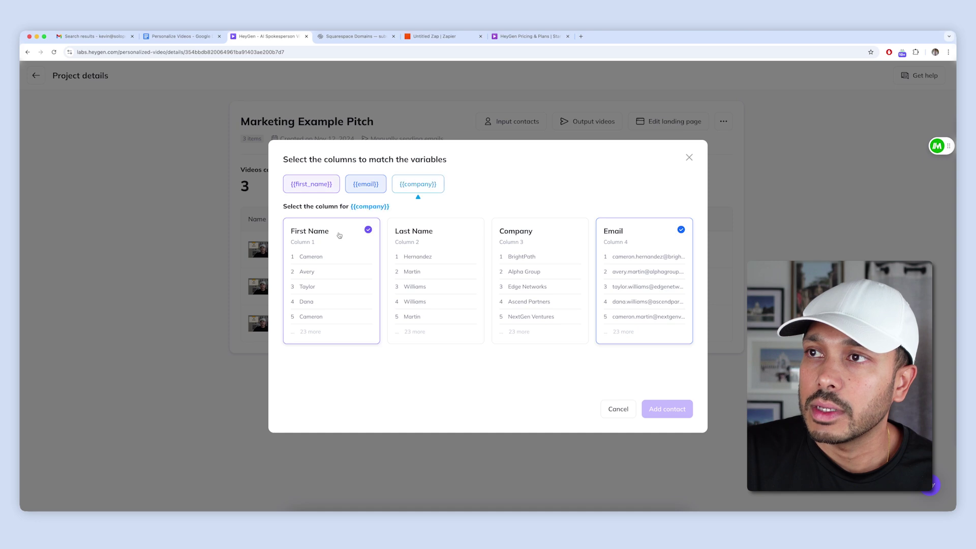
click(528, 226)
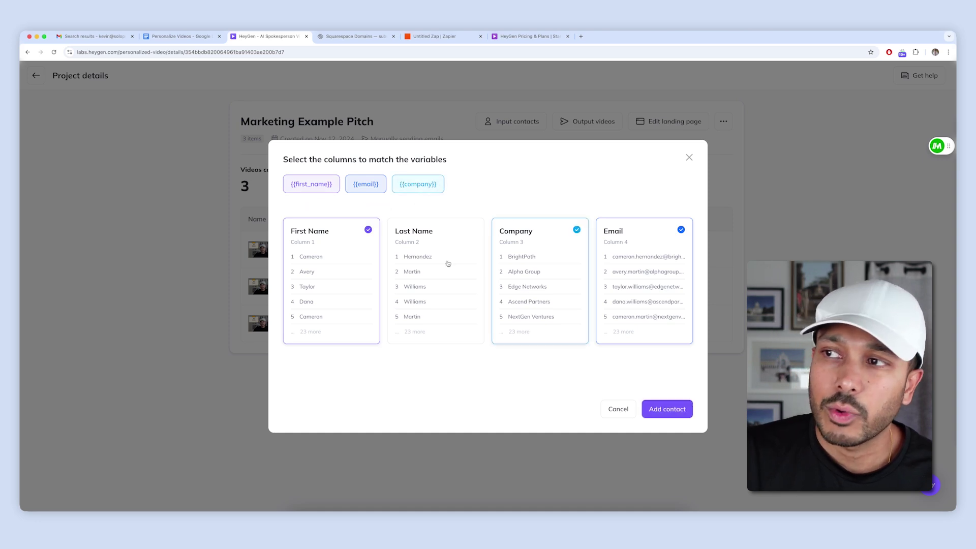
click(667, 409)
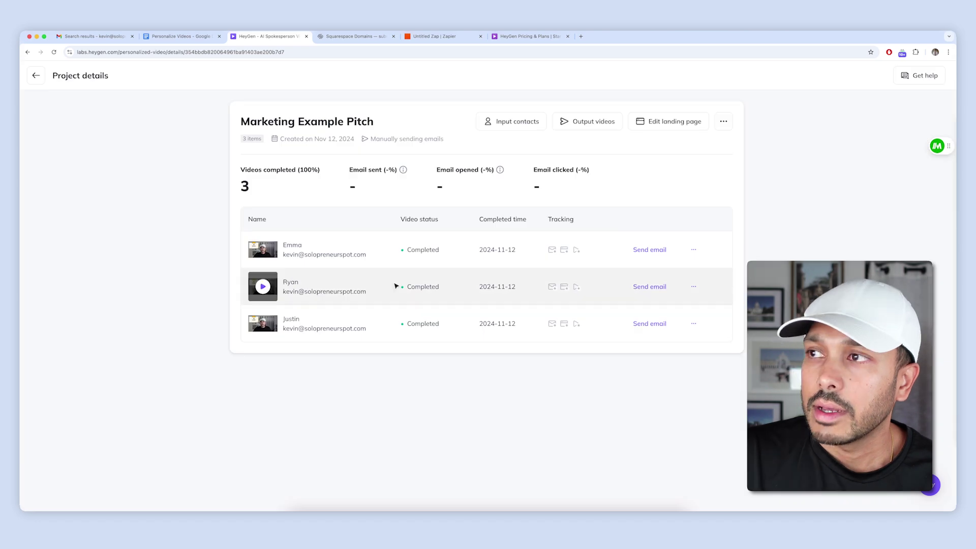
- Reload the project details and review the video status of the newly added contacts
click(53, 52)
scroll(484, 338, down, 5)
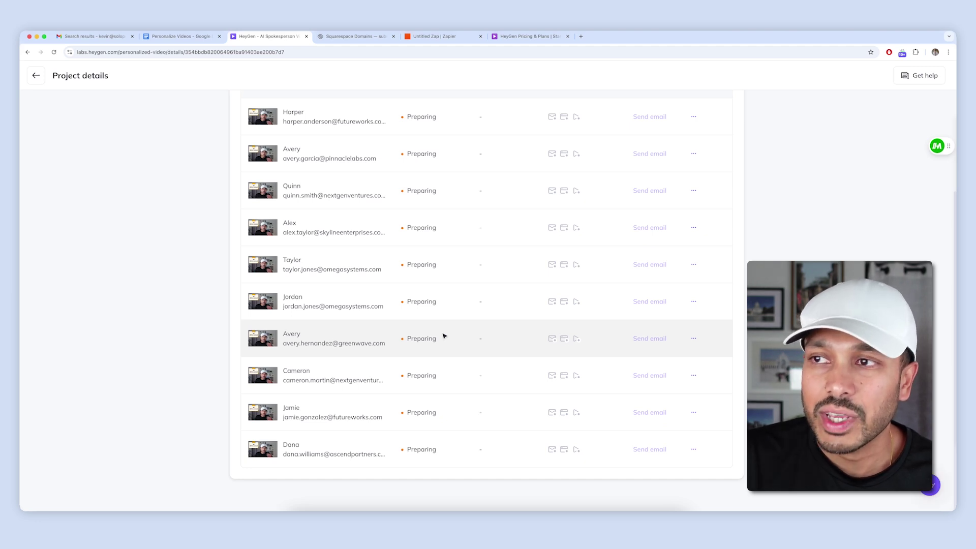
scroll(444, 336, up, 3)
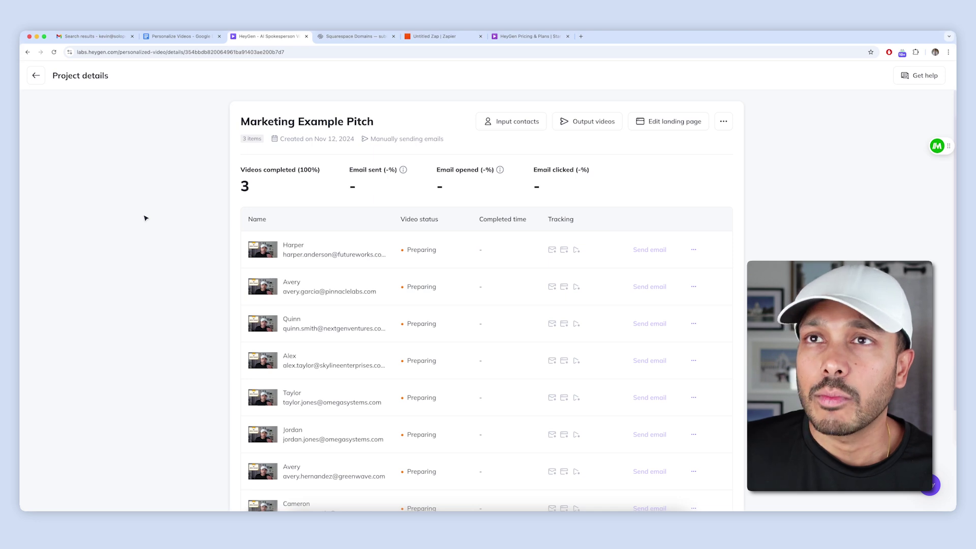
- Return to the project list and open the email editor of the Marketing Example Pitch project
click(35, 75)
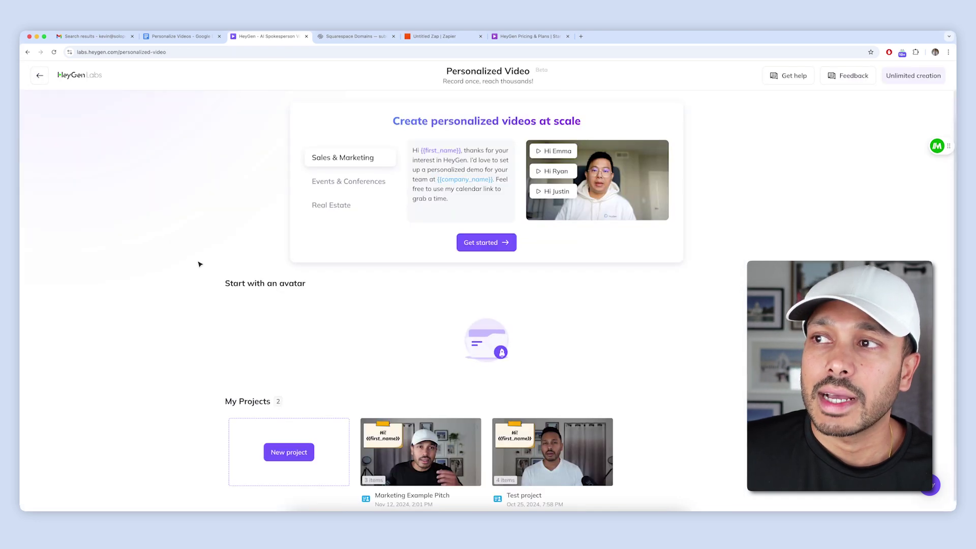
scroll(183, 281, down, 1)
click(472, 416)
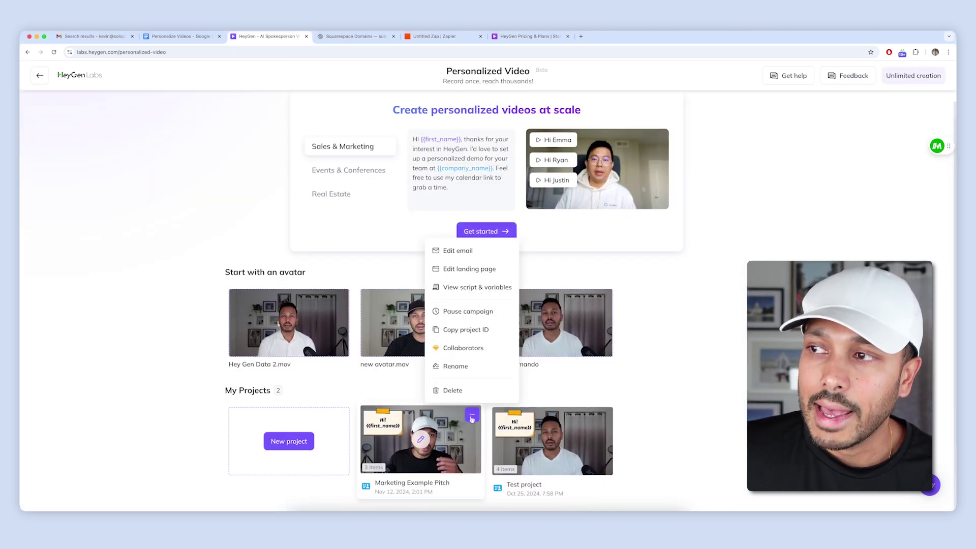
click(459, 251)
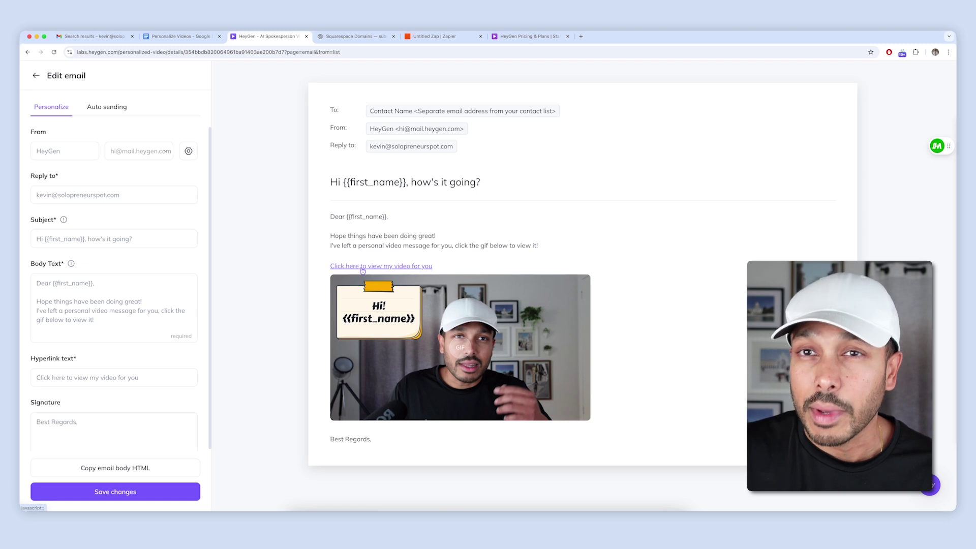
- Examine the {{first_name}} variable in the email's body text and the hyperlink text
click(32, 296)
double_click(74, 282)
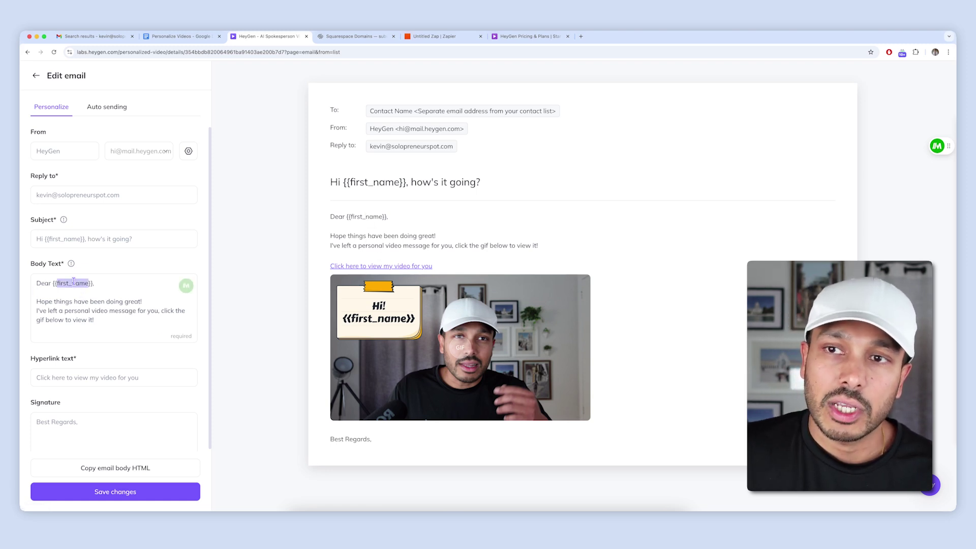
drag(72, 283, 84, 285)
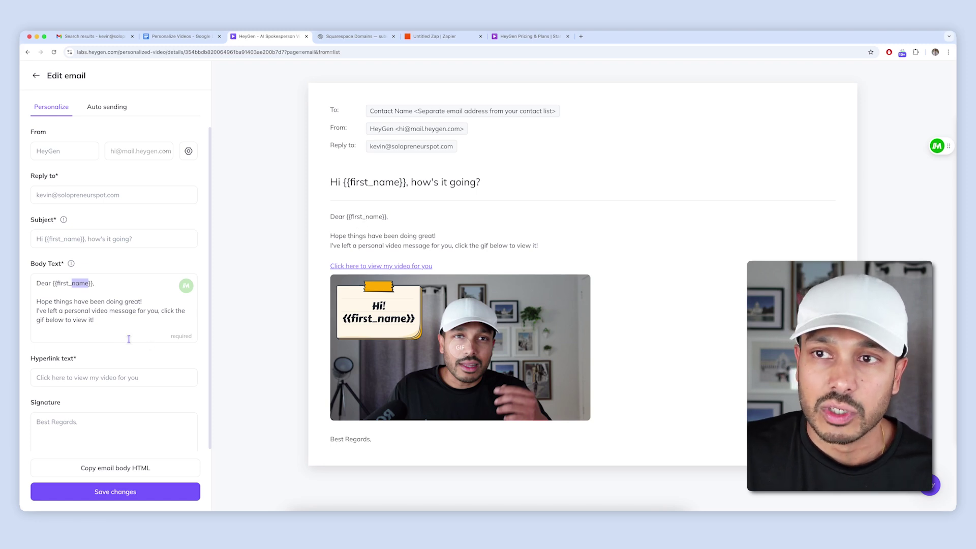
click(79, 322)
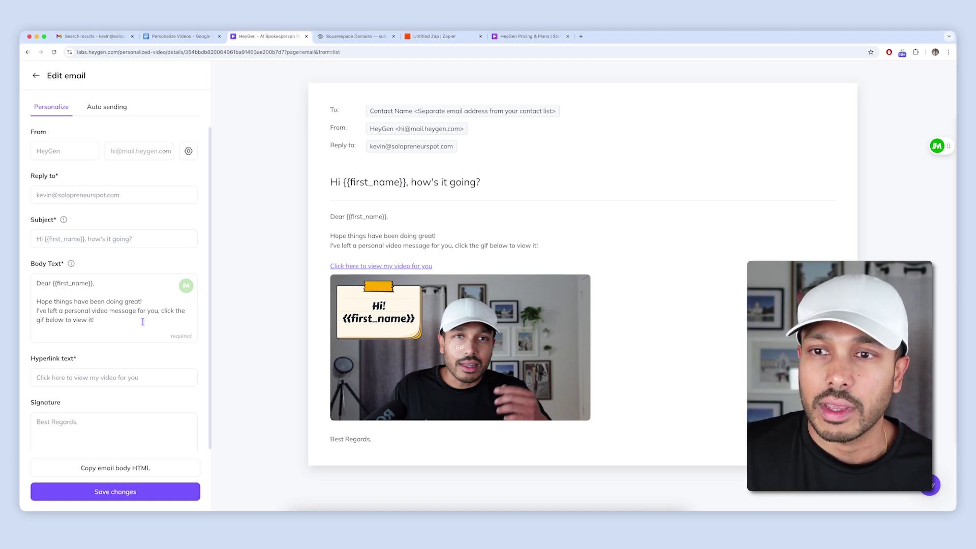
click(84, 375)
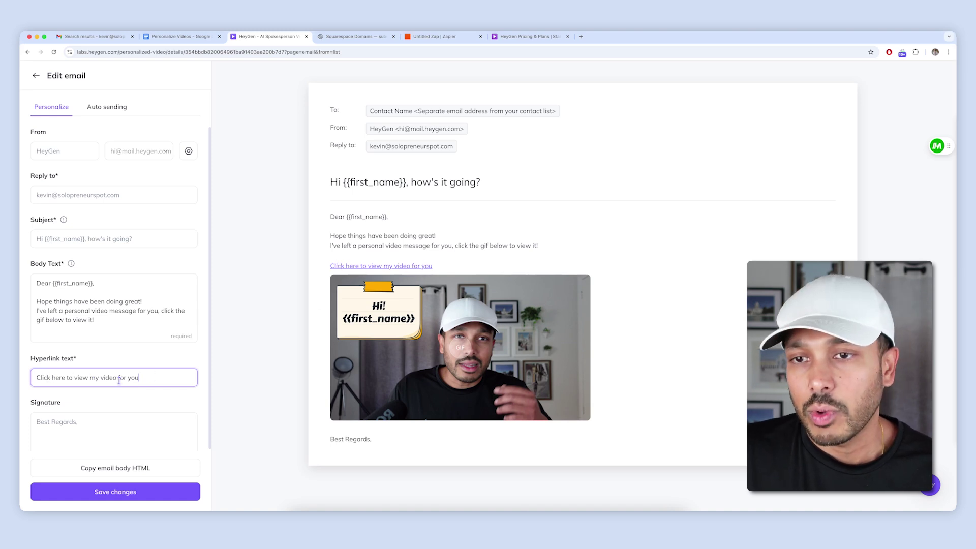
- Add the sender's first name to the email signature, separated from "Best Regards," by a blank line
click(79, 429)
text(gjhg)
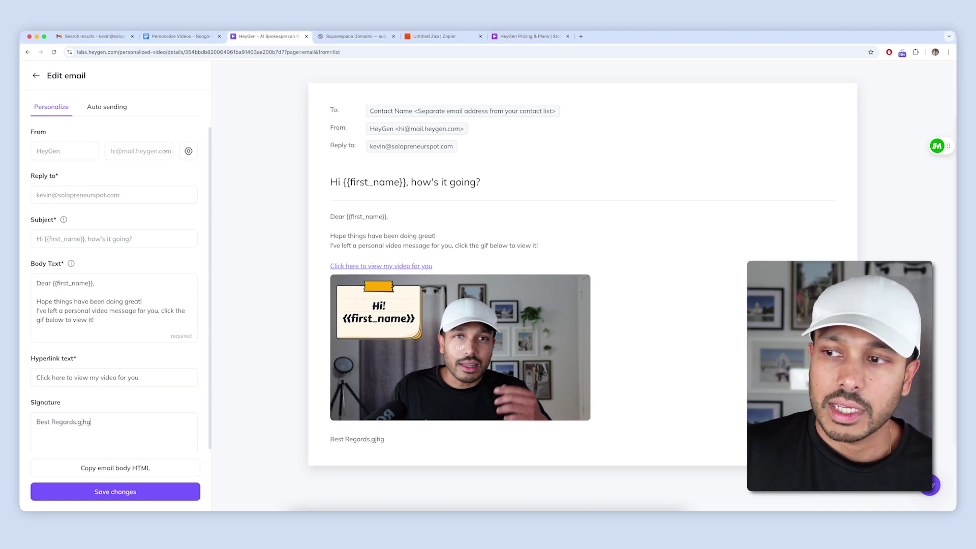
key(BackSpace)
key(Return)
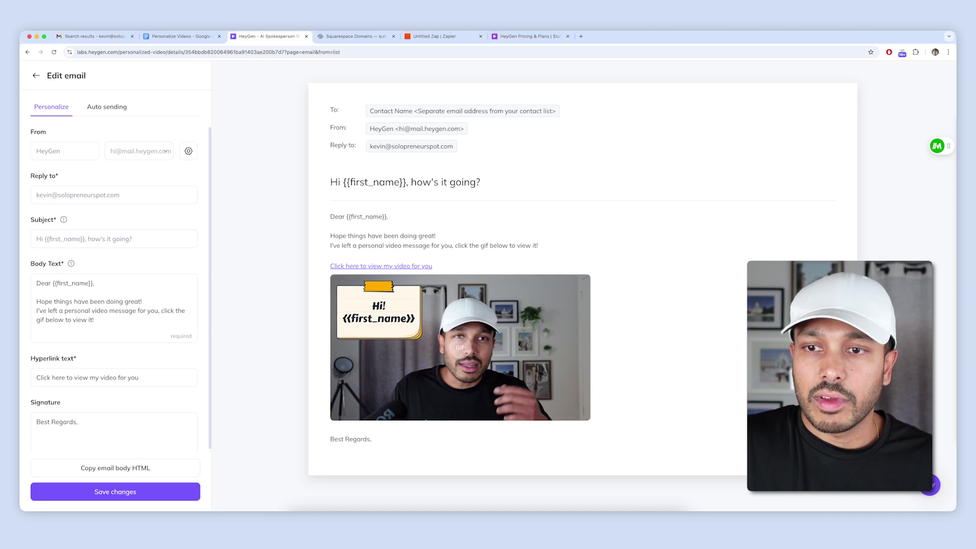
key(Return)
text(Kevin)
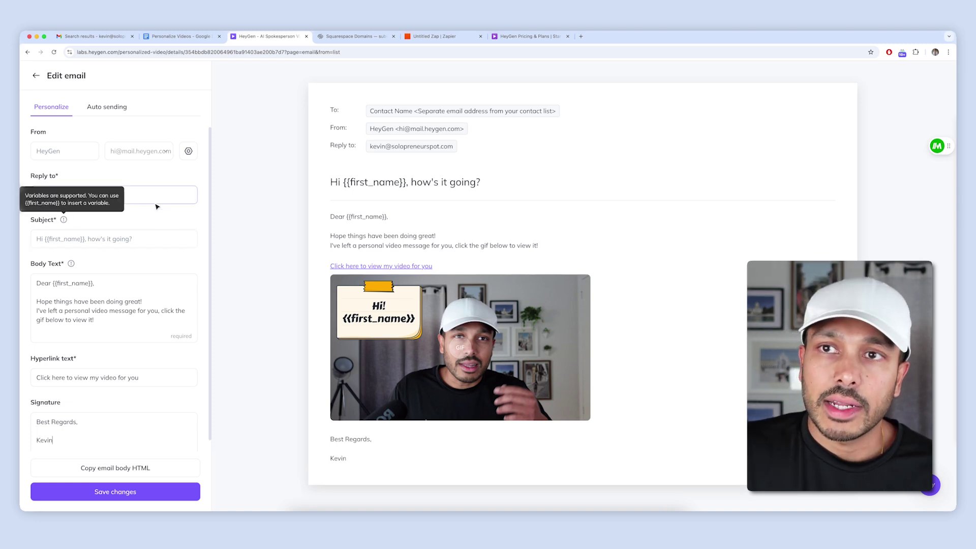
- Change the email subject to "Hi {{first_name}}, I wanted to introduce myself"
click(72, 238)
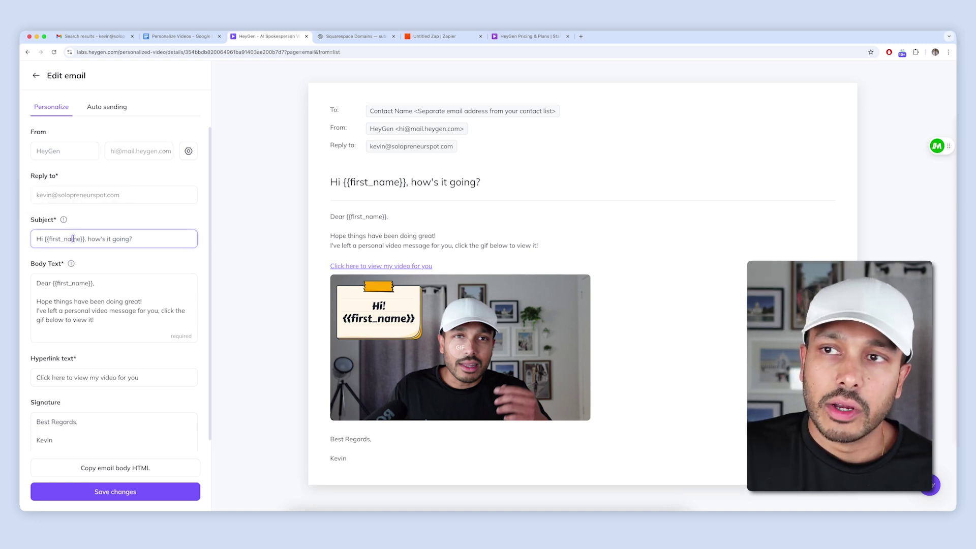
key(super+a)
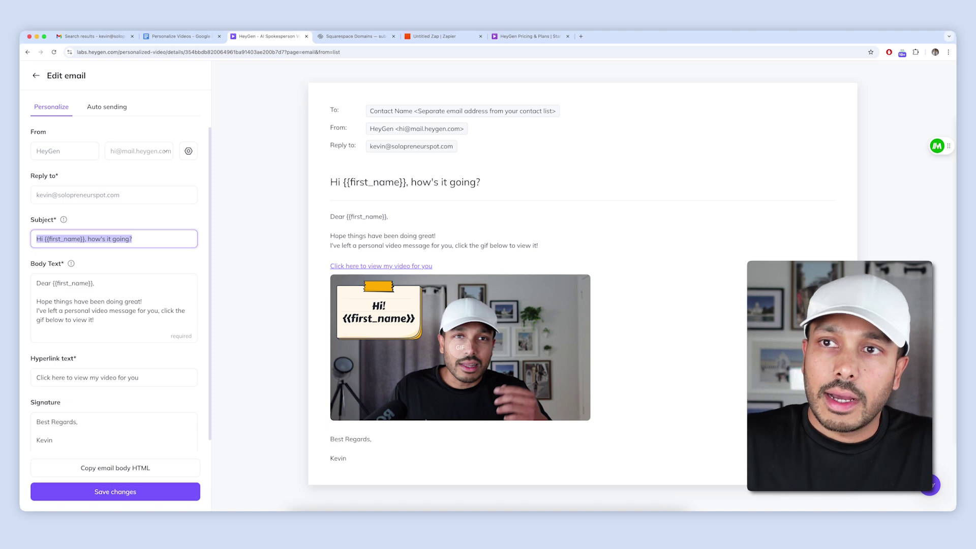
text(Hi {{first_name}}, I wanted to introduce myself)
click(84, 177)
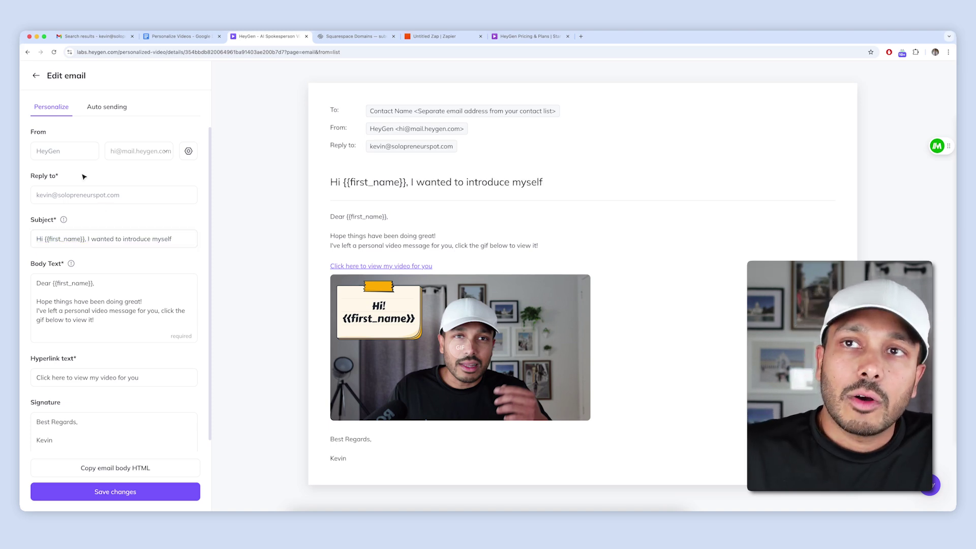
- Replace the HeyGen sender name of the email with the sender's first name
click(61, 153)
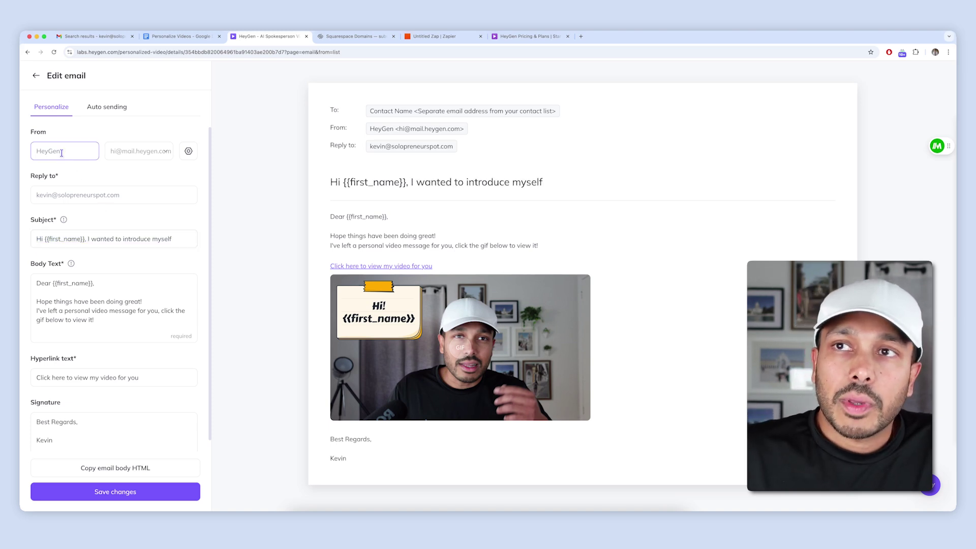
click(135, 152)
click(70, 151)
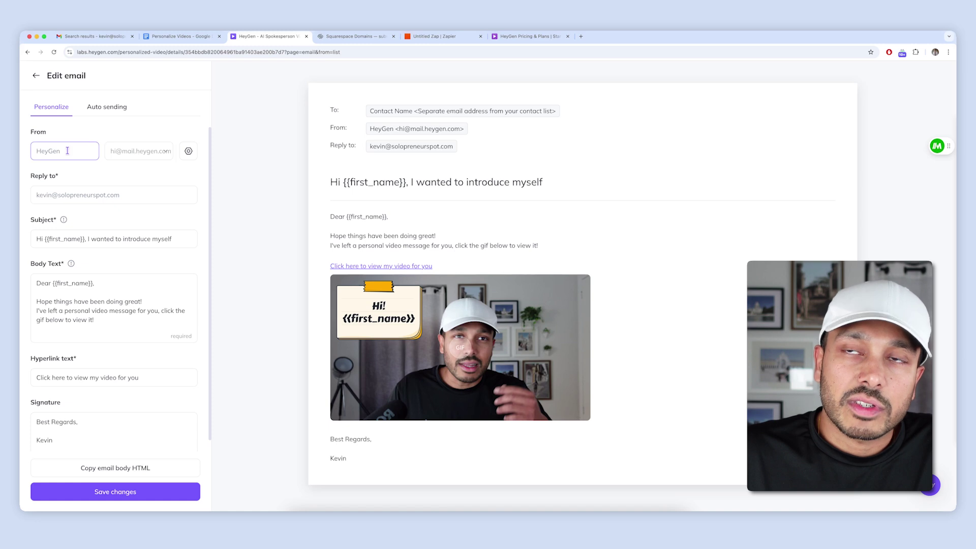
key(BackSpace)
key(BackSpace)
key(BackSpace)
key(BackSpace)
key(BackSpace)
key(BackSpace)
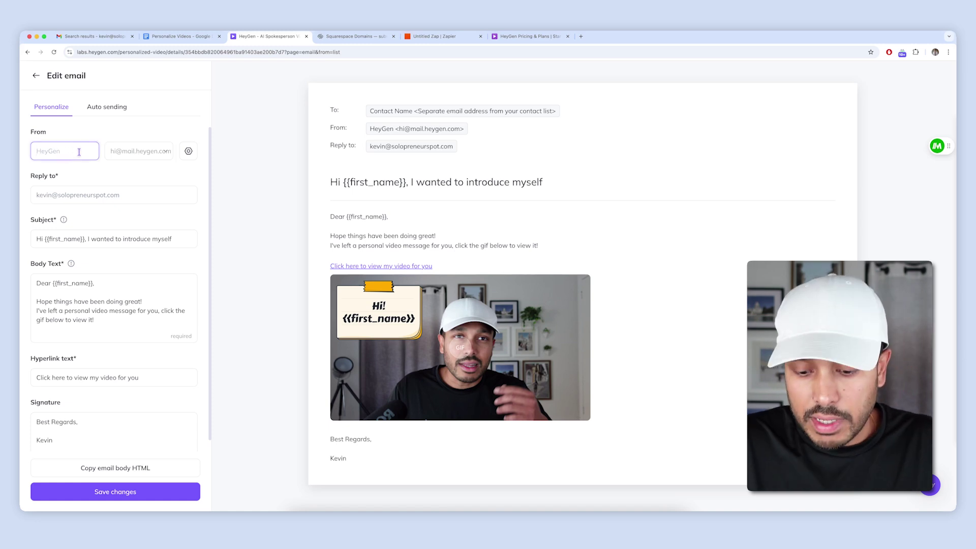
text(Kevin)
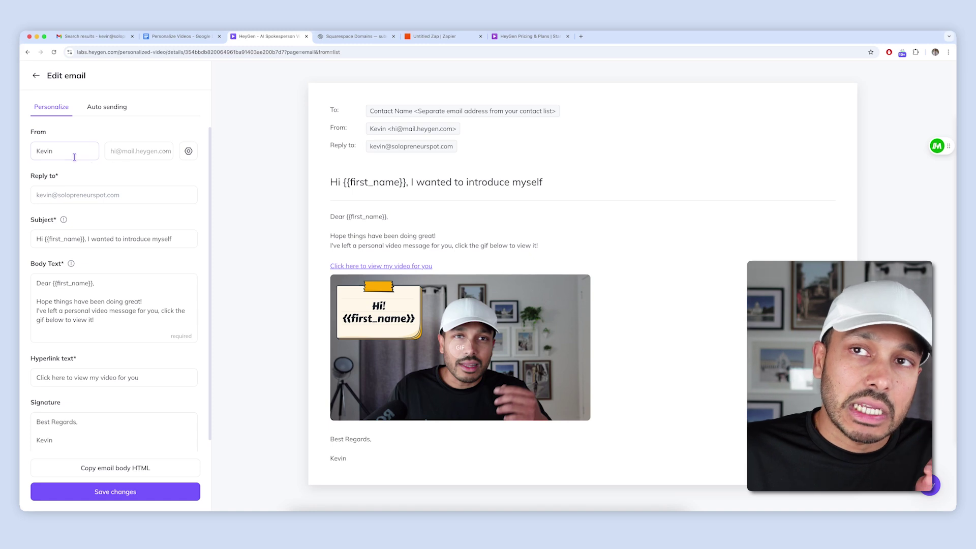
- Open the domain management for the sender address and examine the CNAME records required to add a domain
click(136, 153)
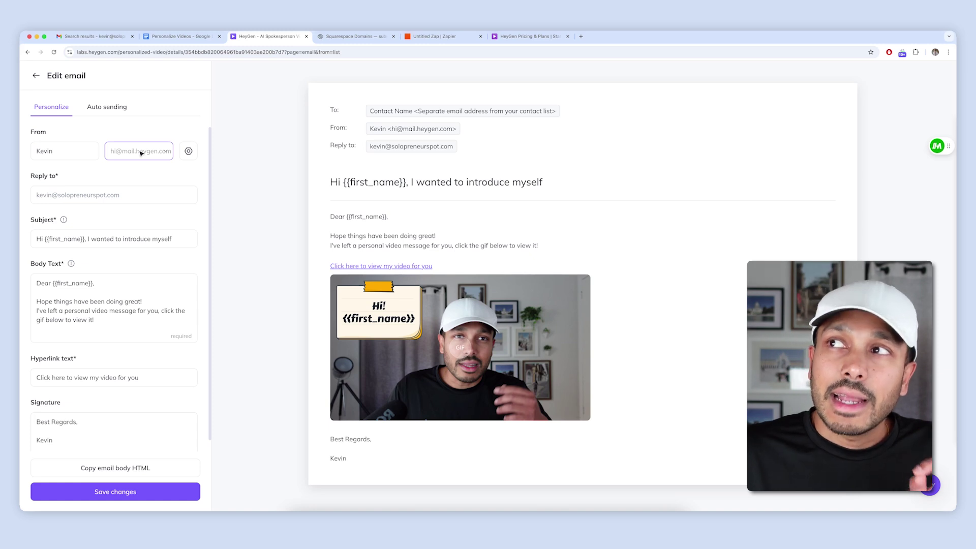
click(188, 151)
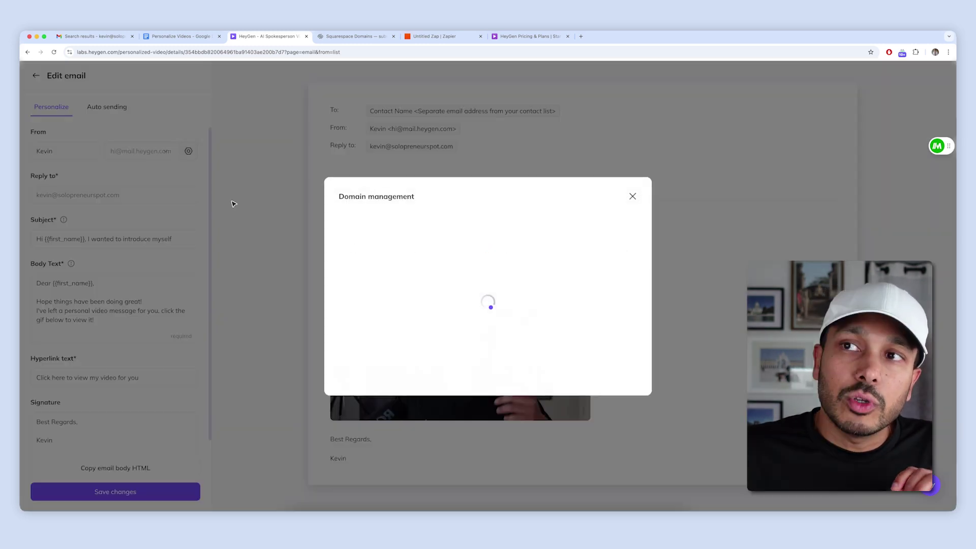
click(439, 259)
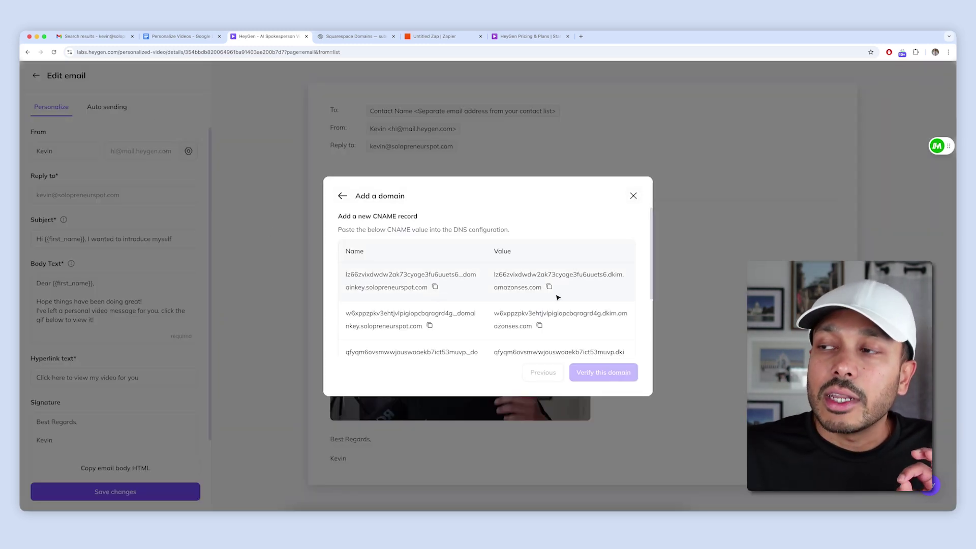
scroll(559, 311, down, 2)
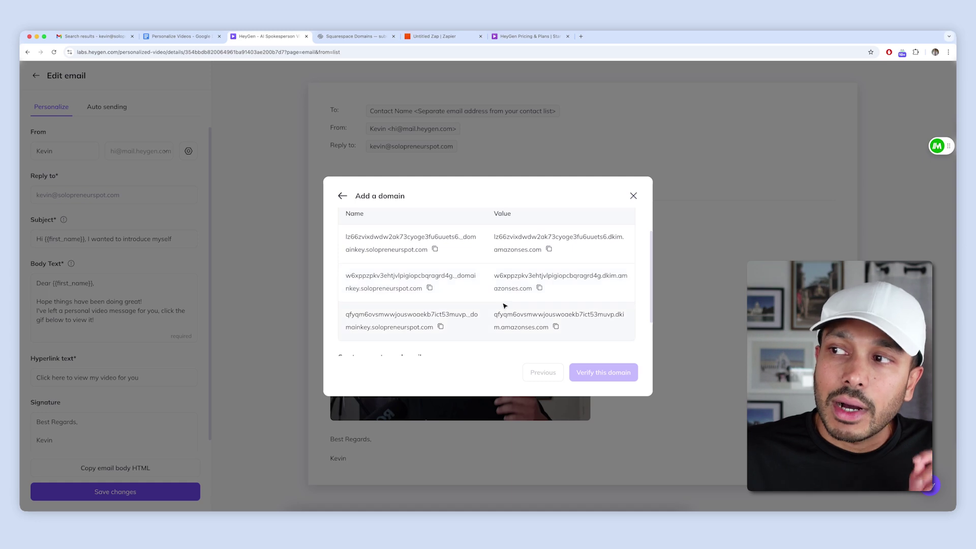
click(379, 36)
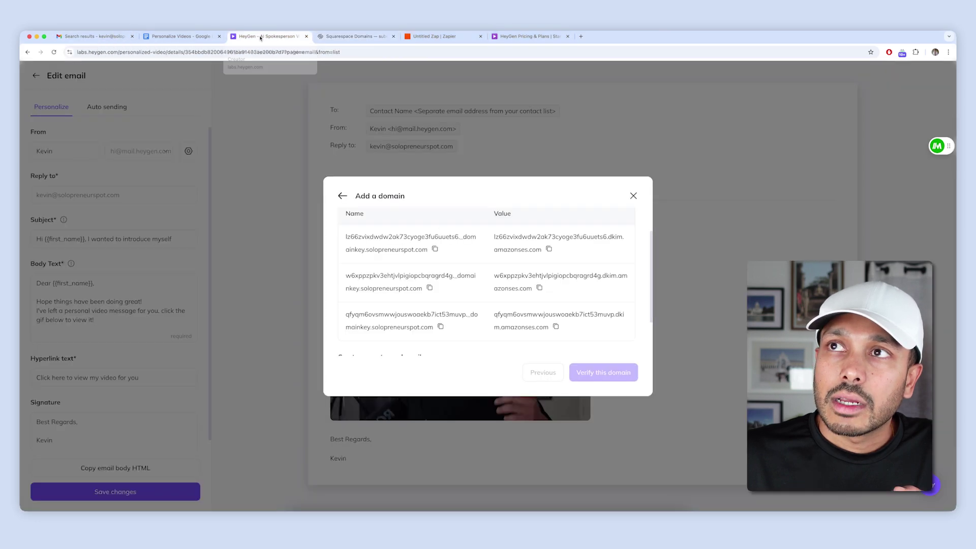
click(267, 36)
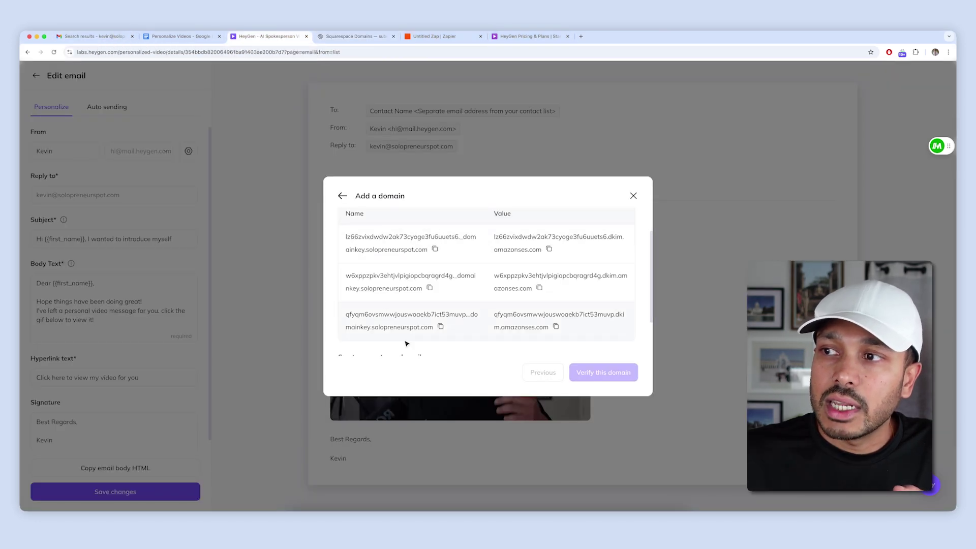
- Compare a blank custom record in Squarespace's DNS settings with HeyGen's CNAME records, and return to the email editor
click(351, 36)
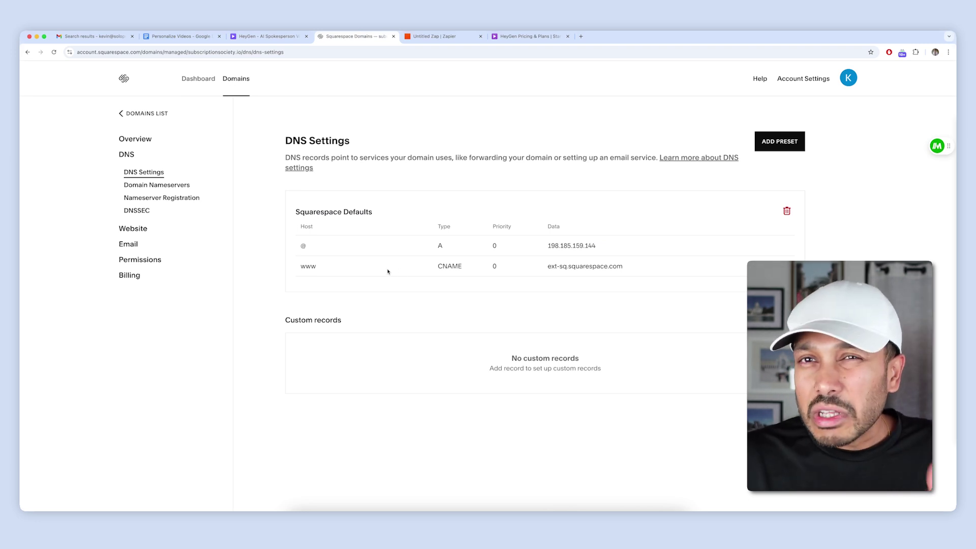
click(778, 321)
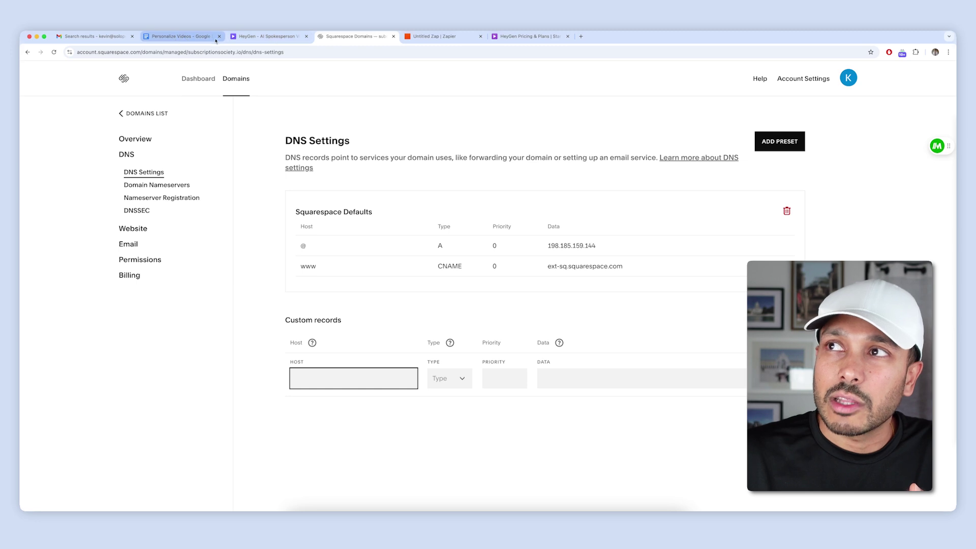
click(278, 37)
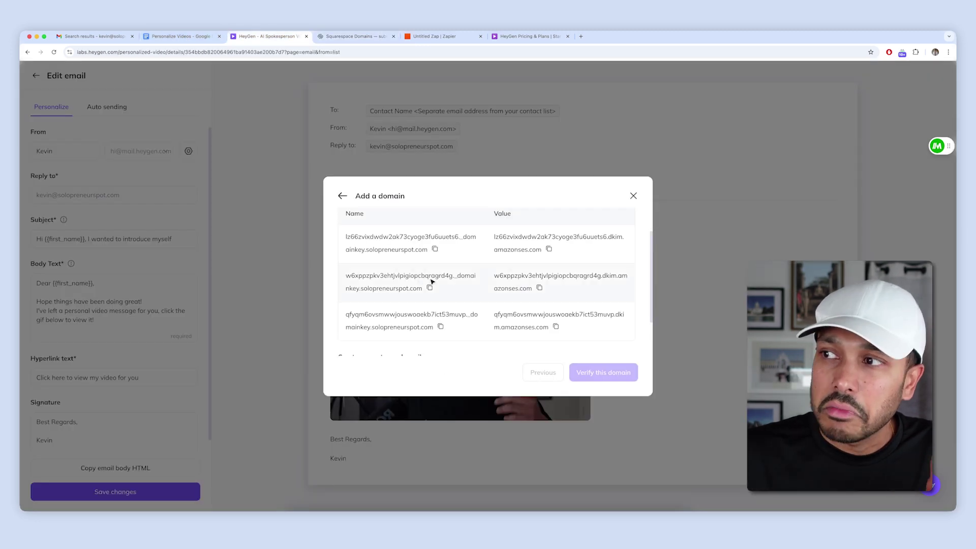
click(391, 38)
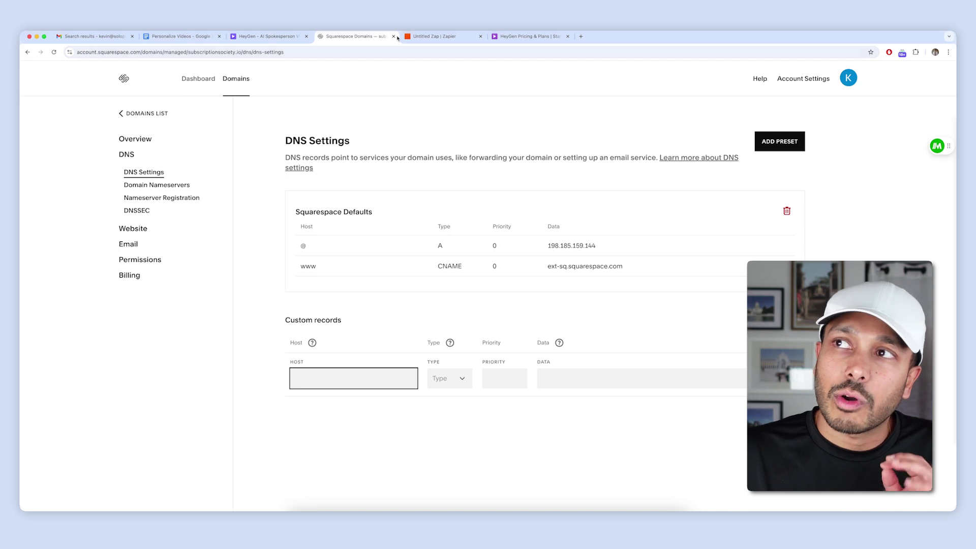
click(267, 36)
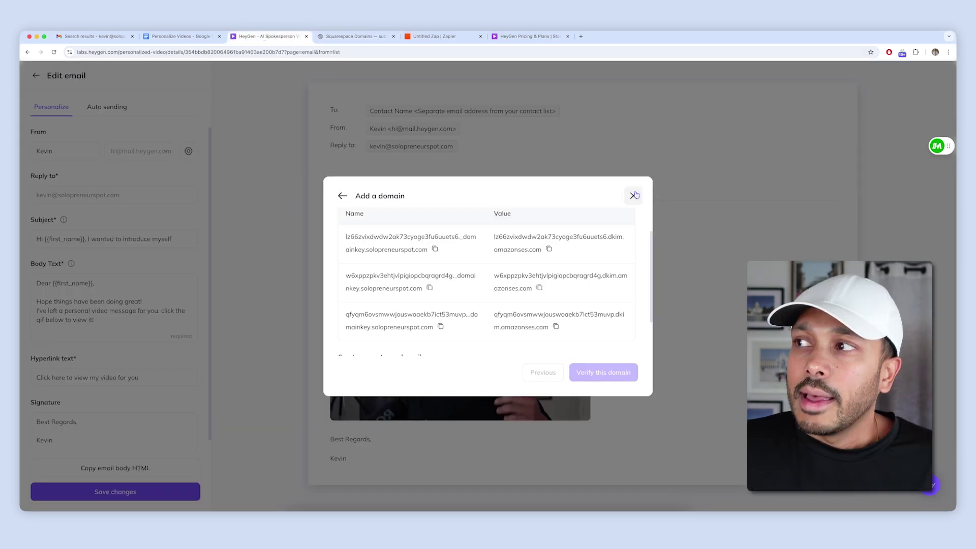
click(203, 202)
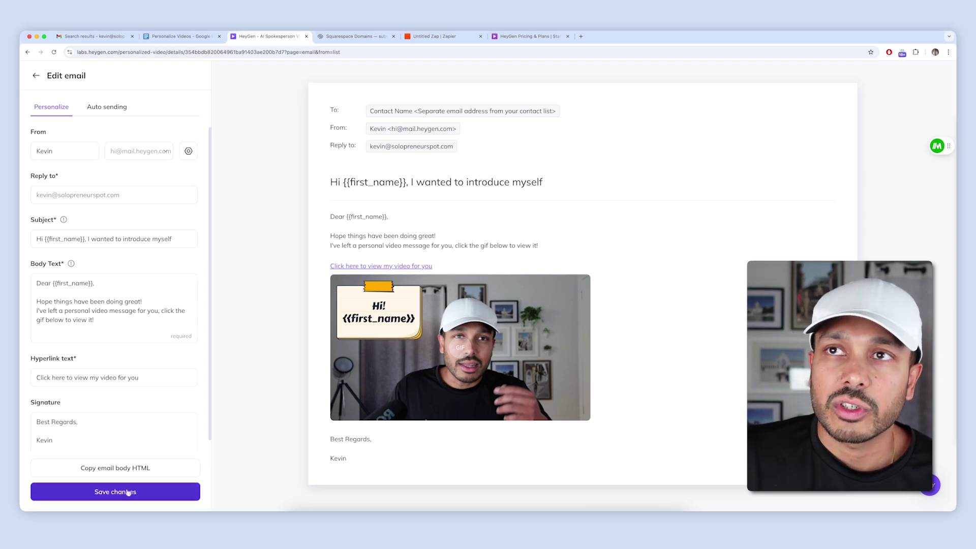
- Check the automatic sending options for completed videos and save the email changes
click(105, 108)
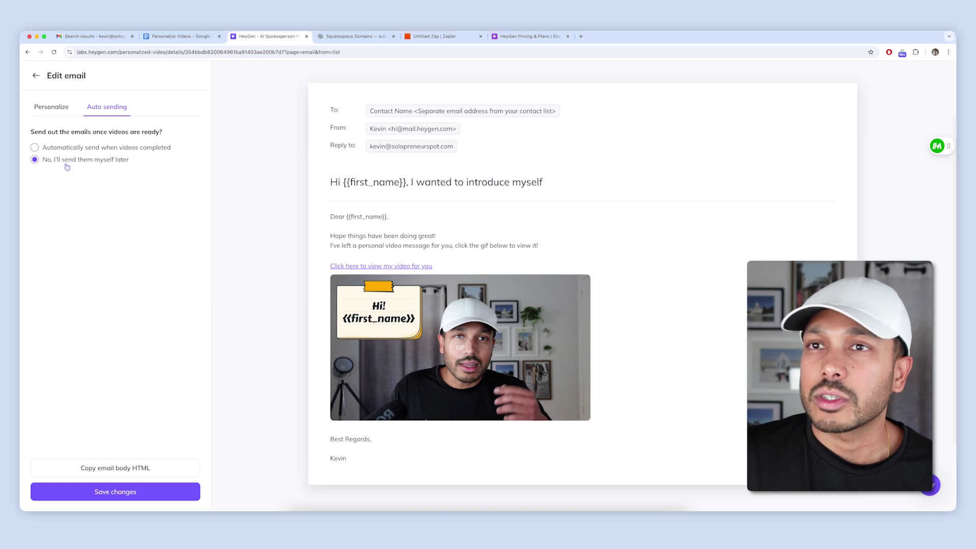
click(113, 489)
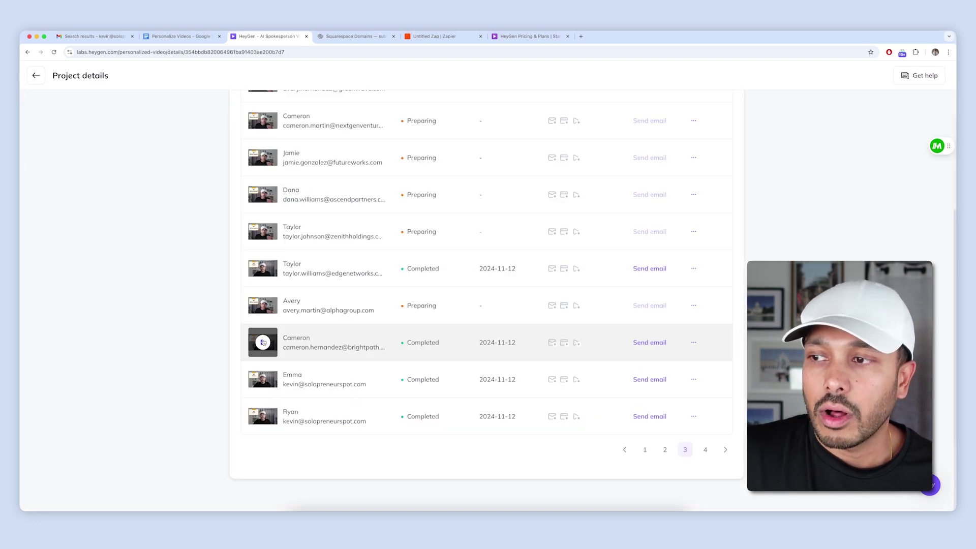
- Preview a contact's completed personalized video and go to page 4 of the contact list
click(264, 343)
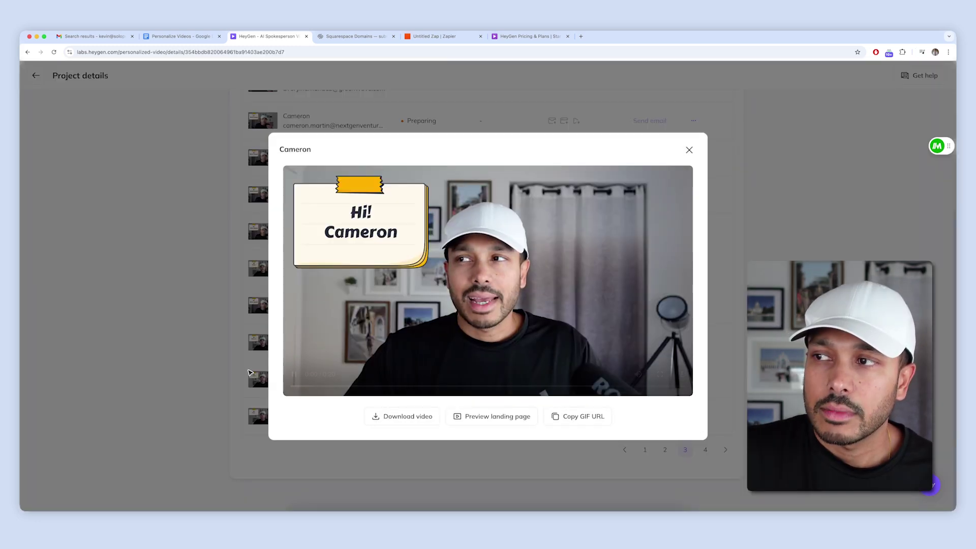
click(194, 354)
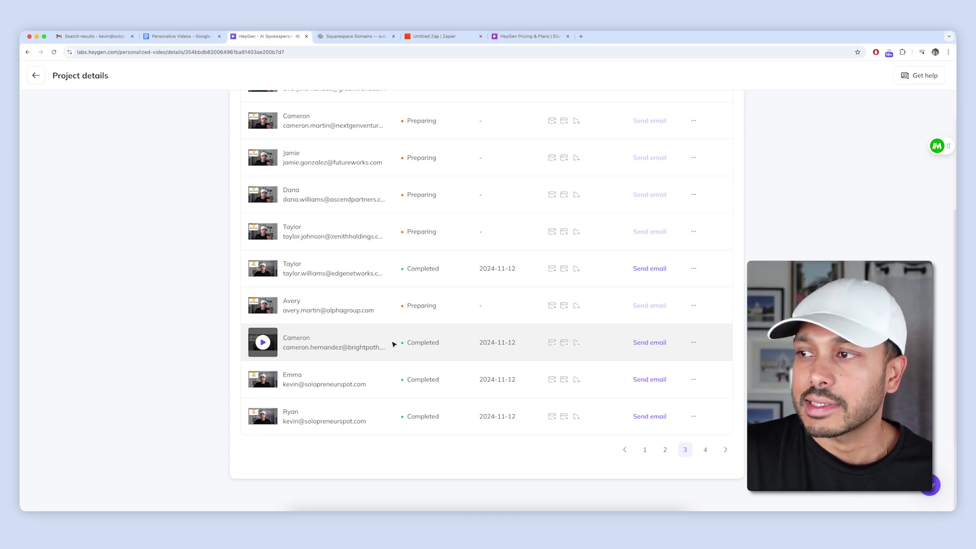
click(705, 449)
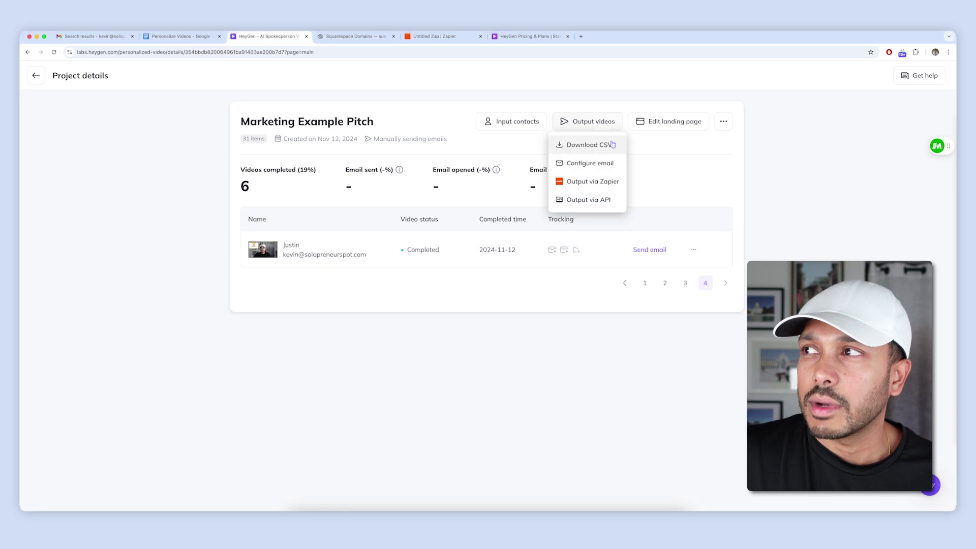
- In the project's landing page editor, turn off the HeyGen button and add 04.png from the Desktop as the logo
click(659, 122)
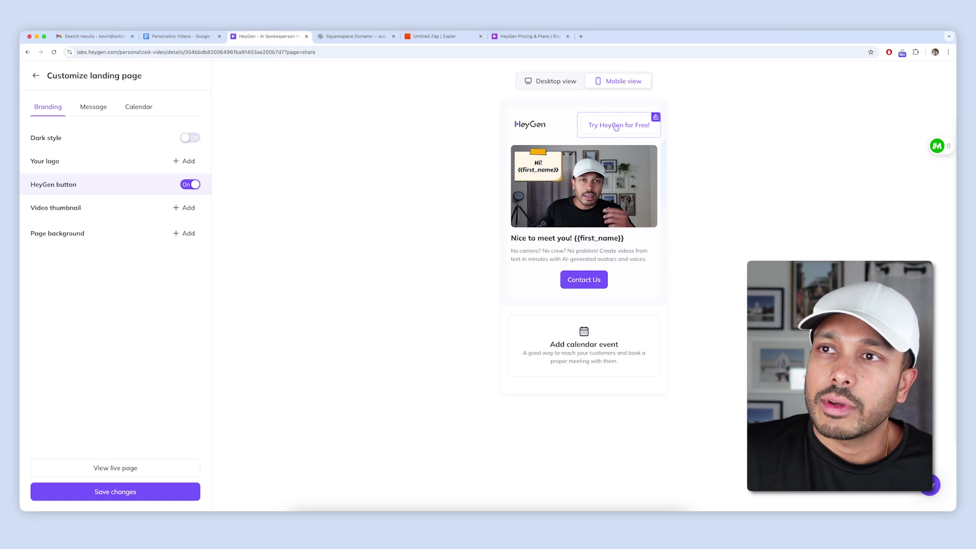
click(189, 184)
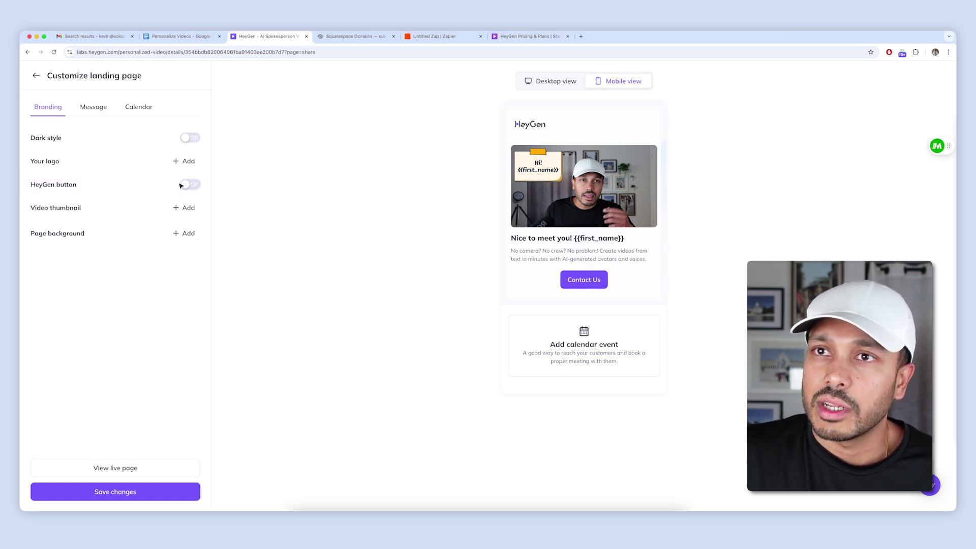
click(190, 162)
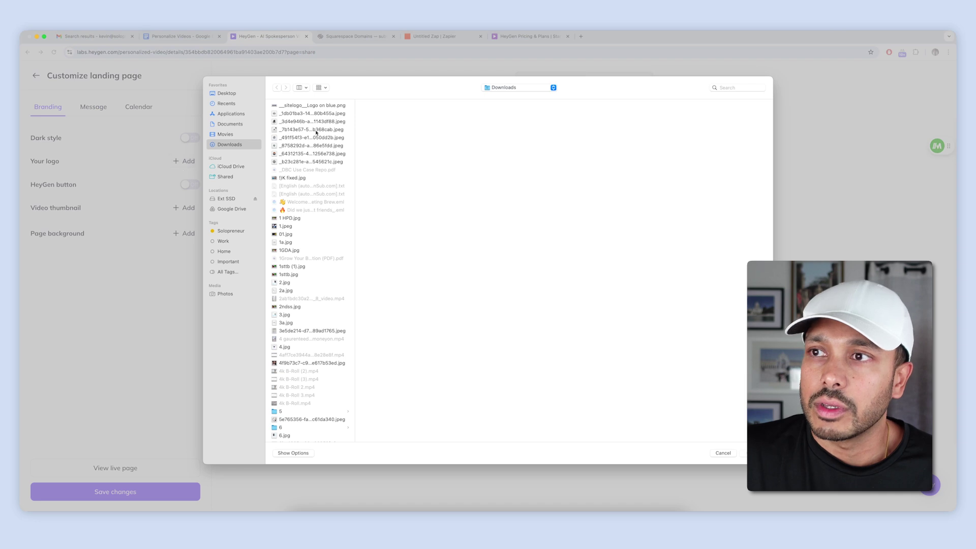
click(226, 93)
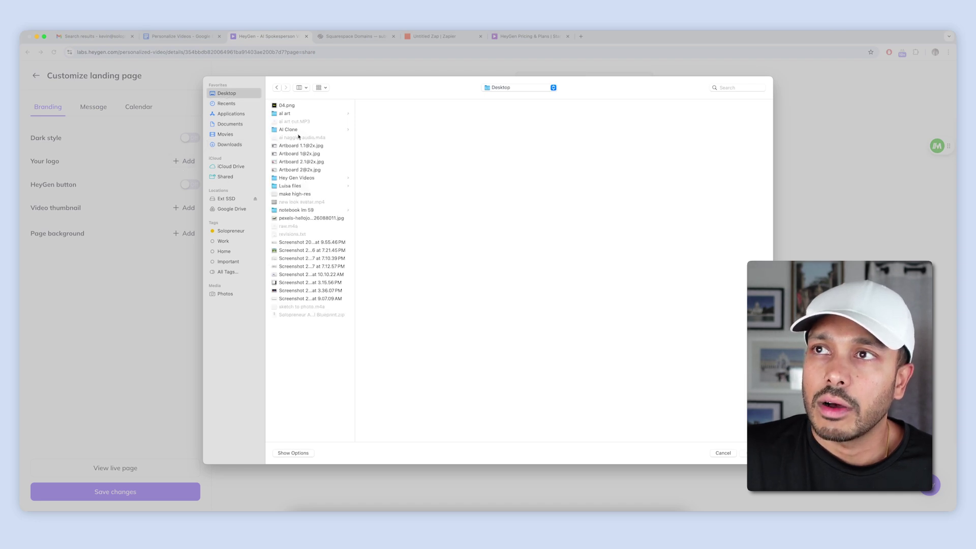
double_click(295, 105)
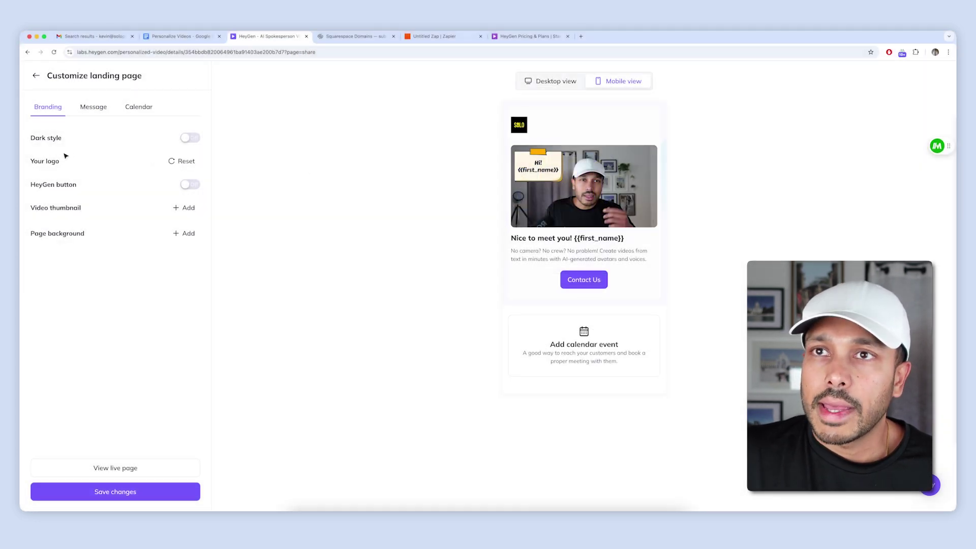
- Try an image as the landing page background and reset the background
click(189, 233)
double_click(296, 162)
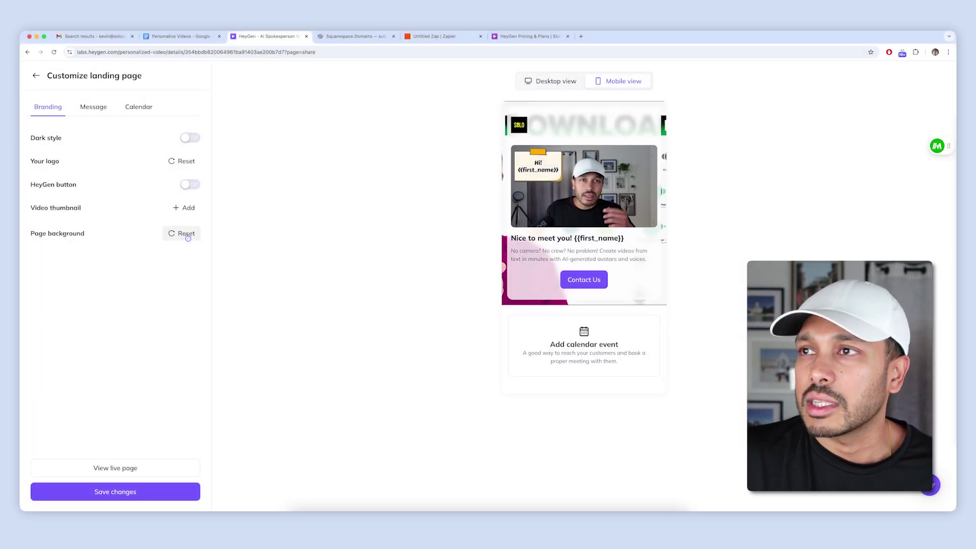
click(187, 235)
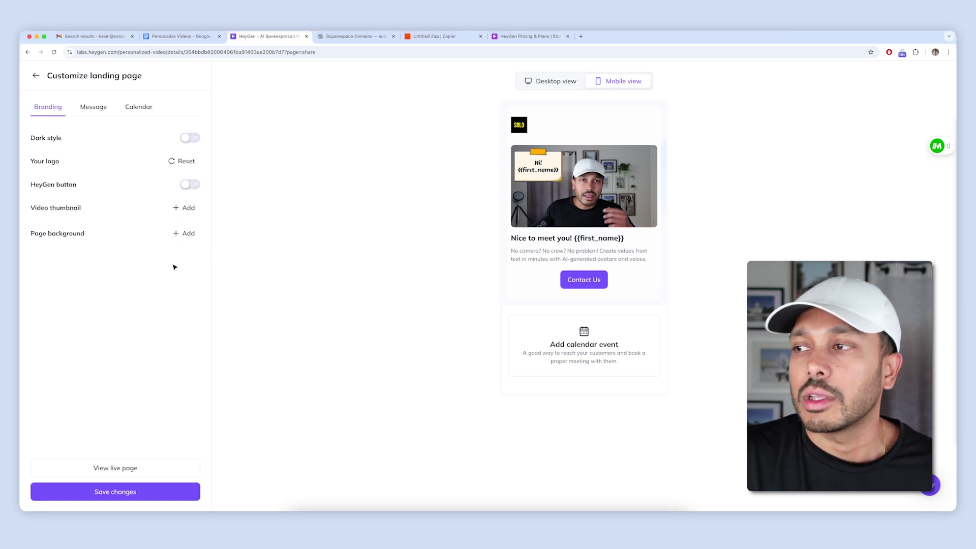
- Examine the landing page's message settings: title, description, call-to-action text and its link
click(95, 107)
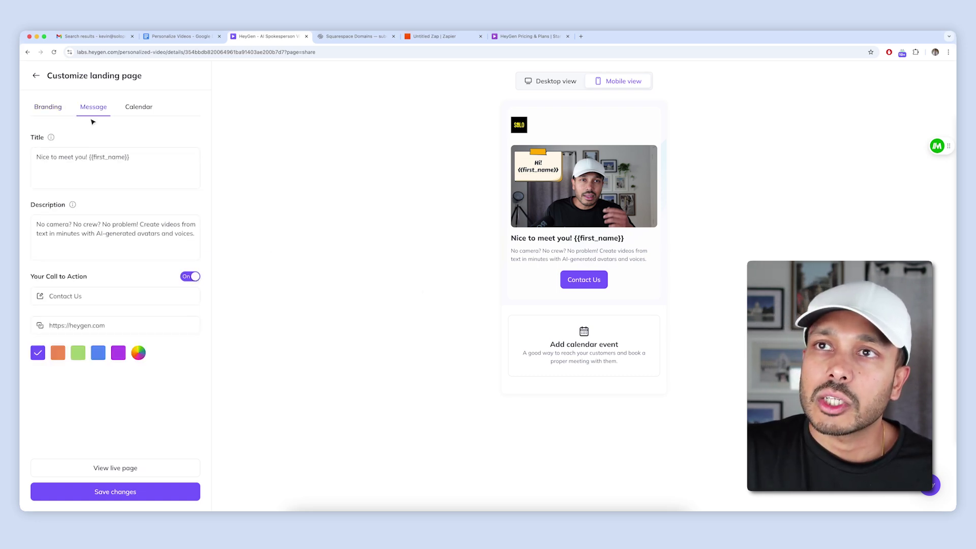
click(94, 166)
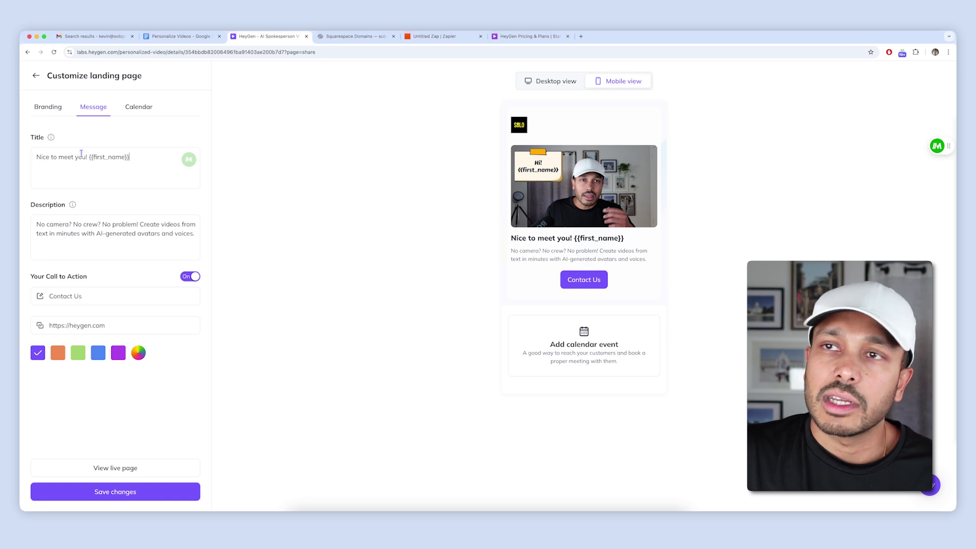
click(65, 234)
click(95, 234)
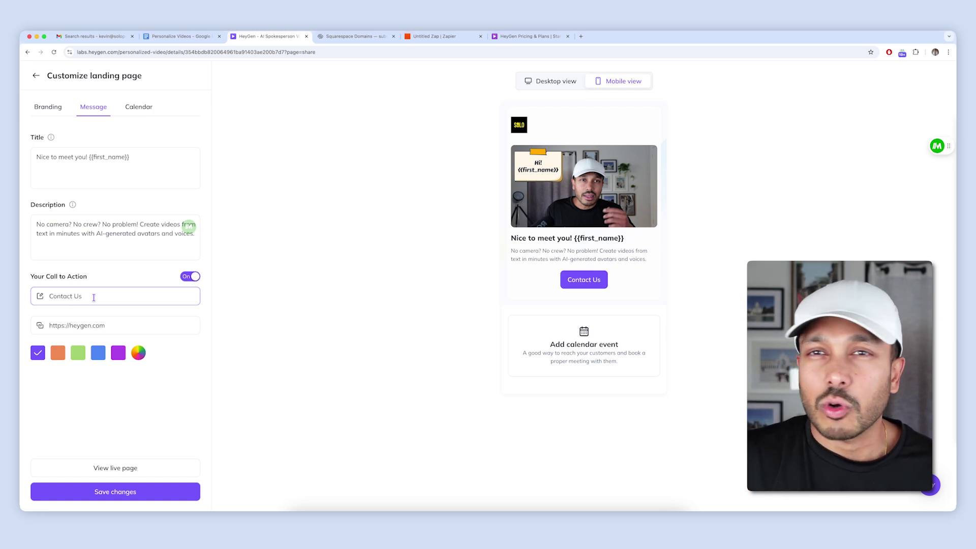
click(123, 329)
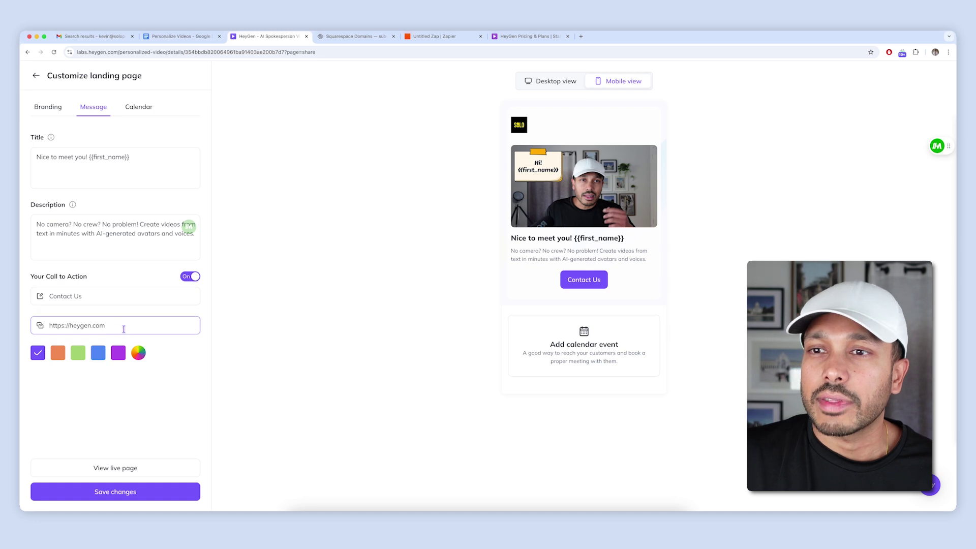
- Try to turn on the Calendly integration in the landing page's calendar settings and leave the pricing plans
click(141, 108)
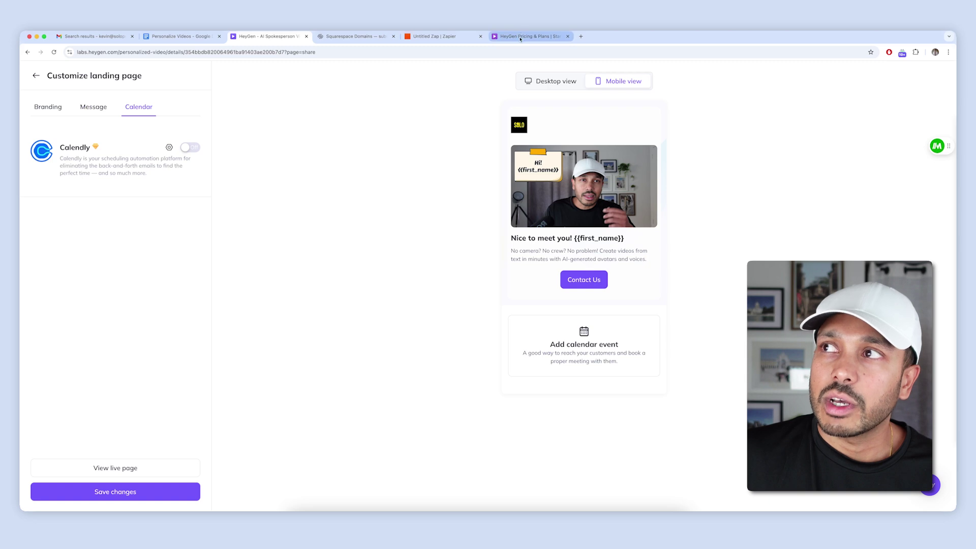
click(189, 148)
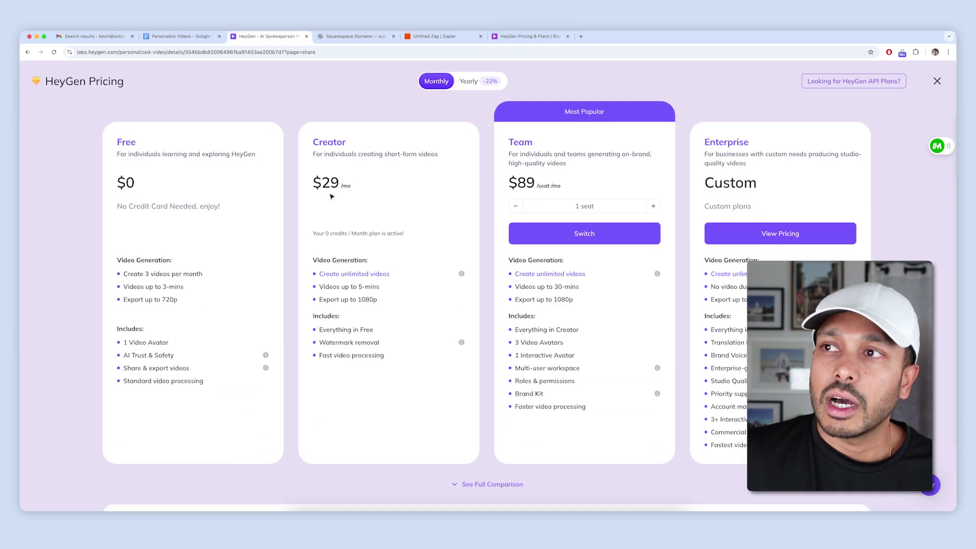
click(937, 81)
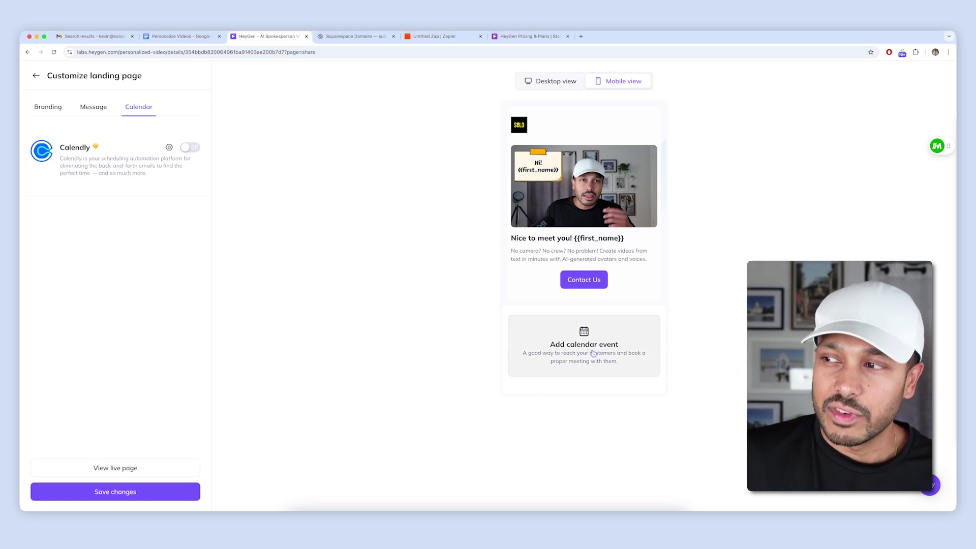
- Change the landing page's call-to-action text to "Book a meeting" in the message settings
click(83, 113)
click(97, 296)
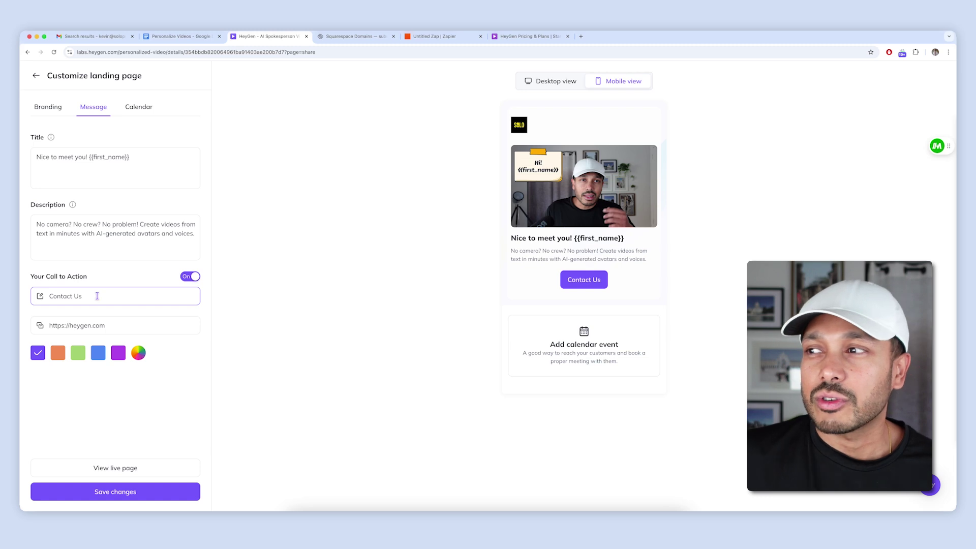
key(super+a)
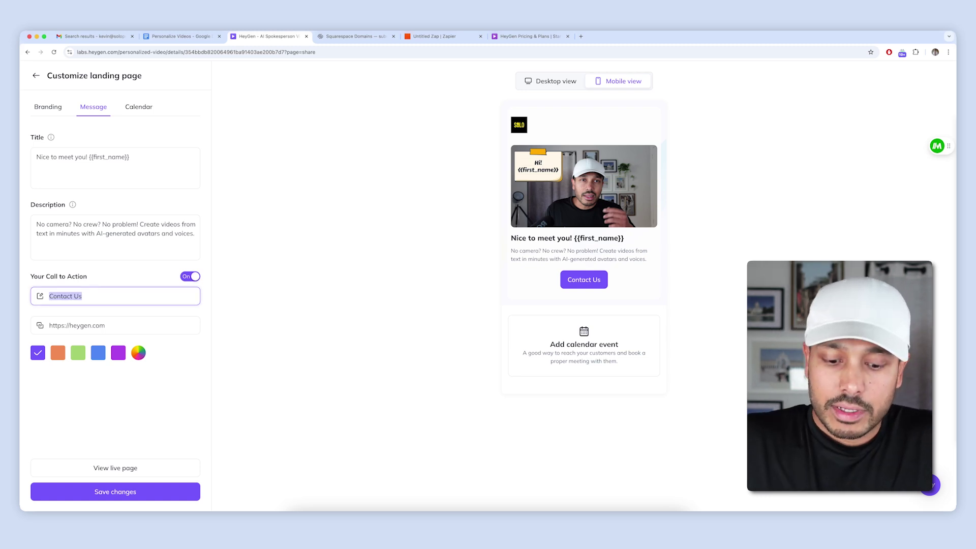
text(Book a meeting)
key(Tab)
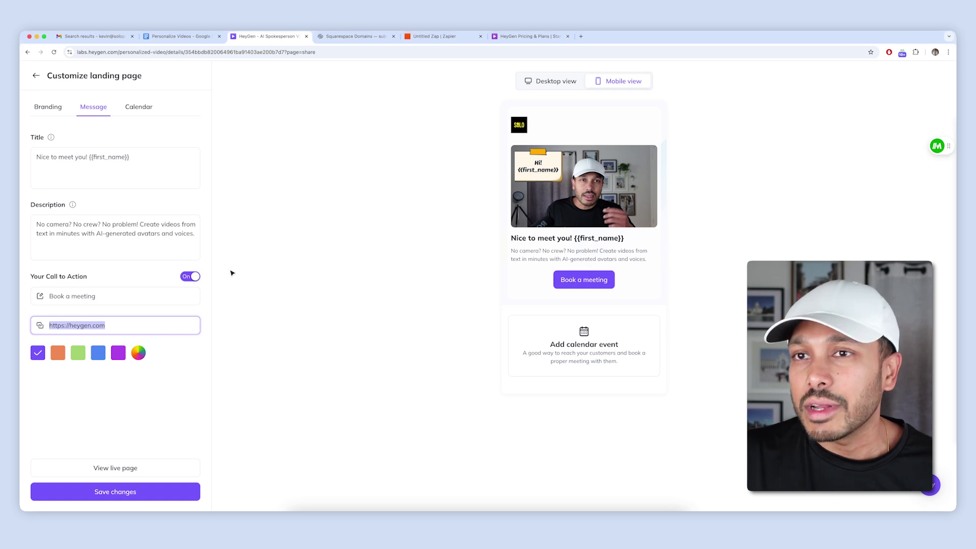
- Check the landing page in desktop and mobile view and as a live page, and save the landing page changes
click(554, 82)
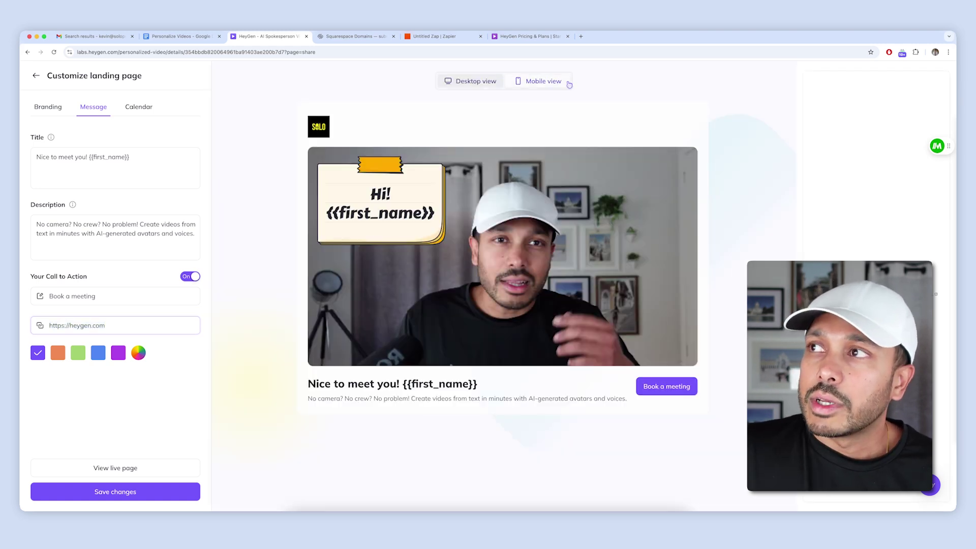
click(539, 81)
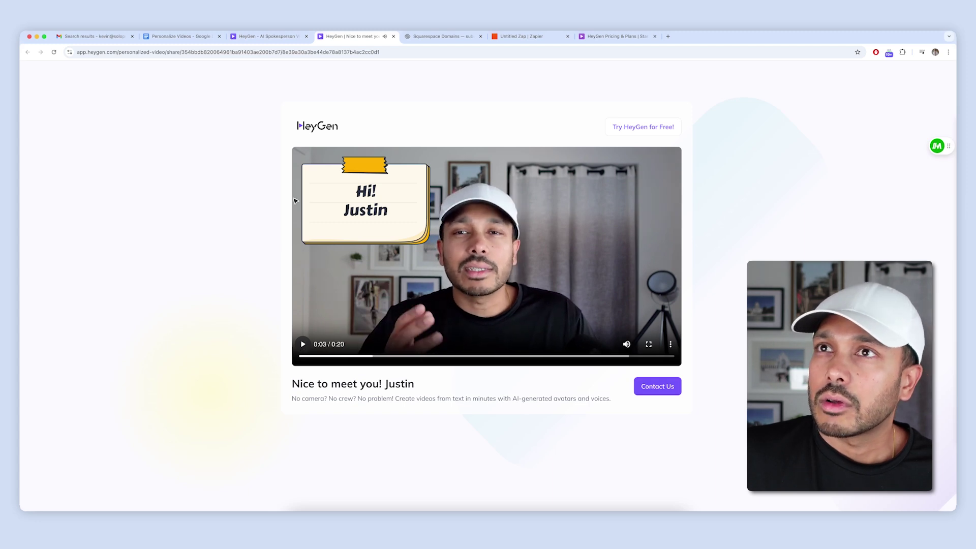
click(287, 38)
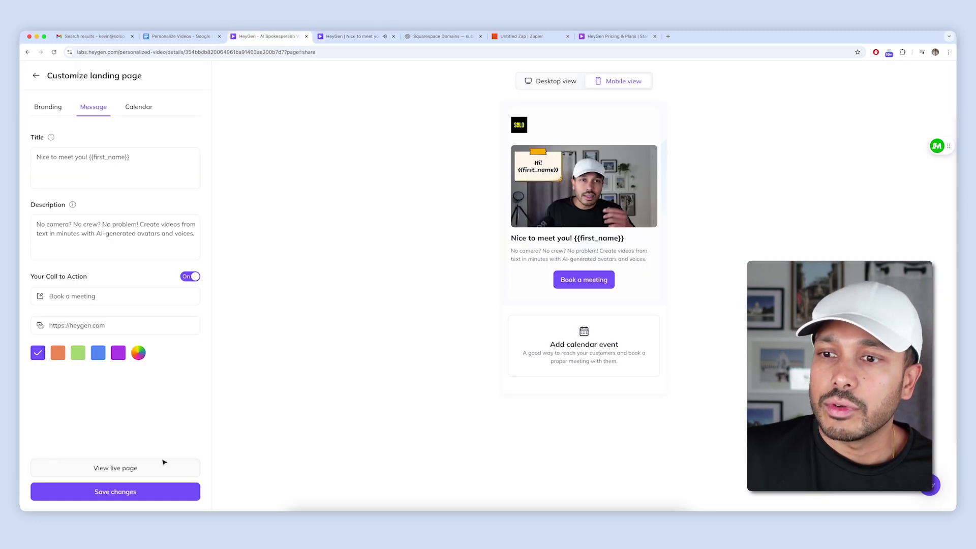
click(140, 490)
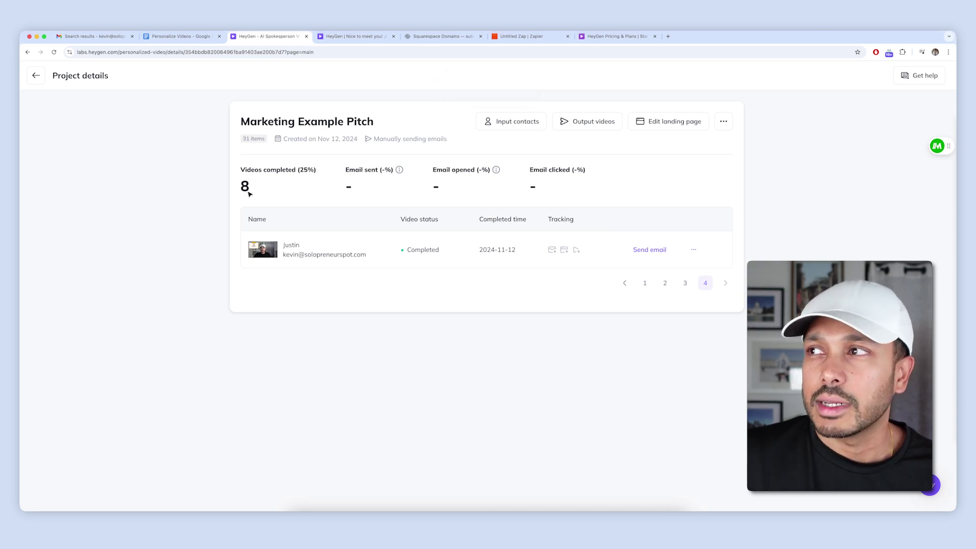
- Send a test email to the prefilled address for the sixth contact on page 3, whose video is completed
click(644, 282)
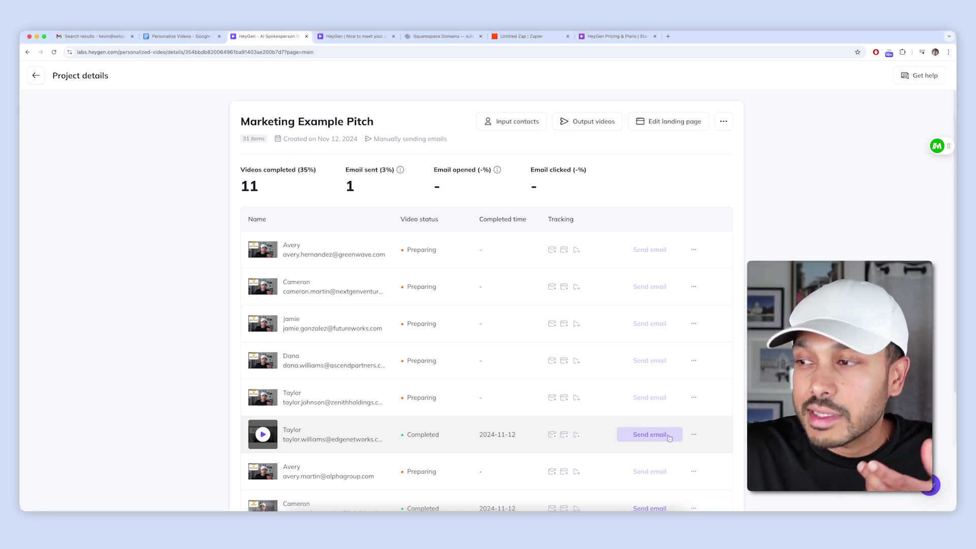
click(694, 434)
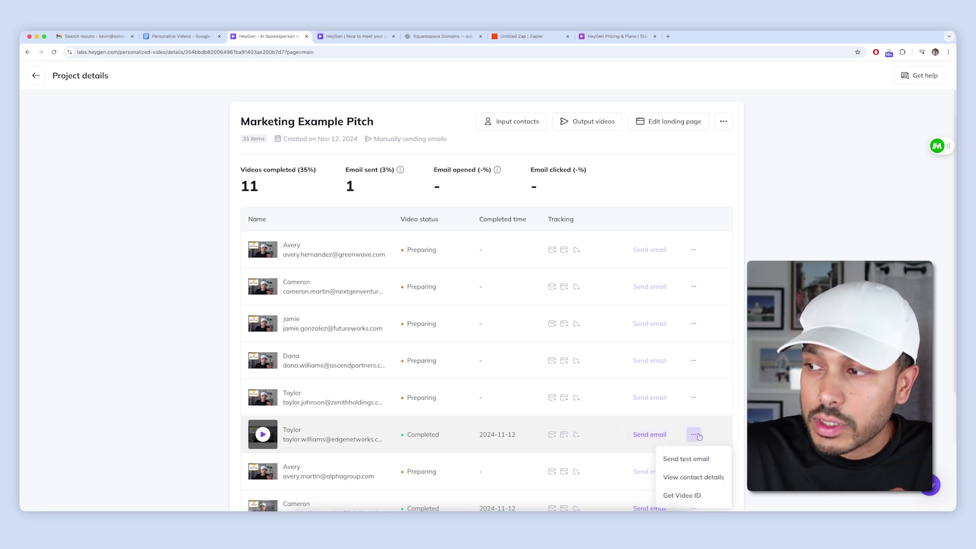
click(692, 459)
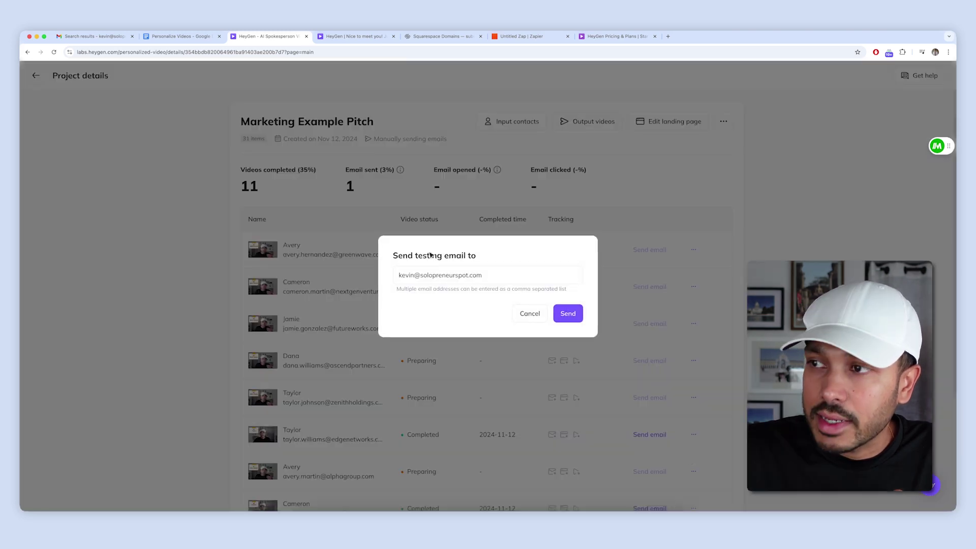
click(568, 314)
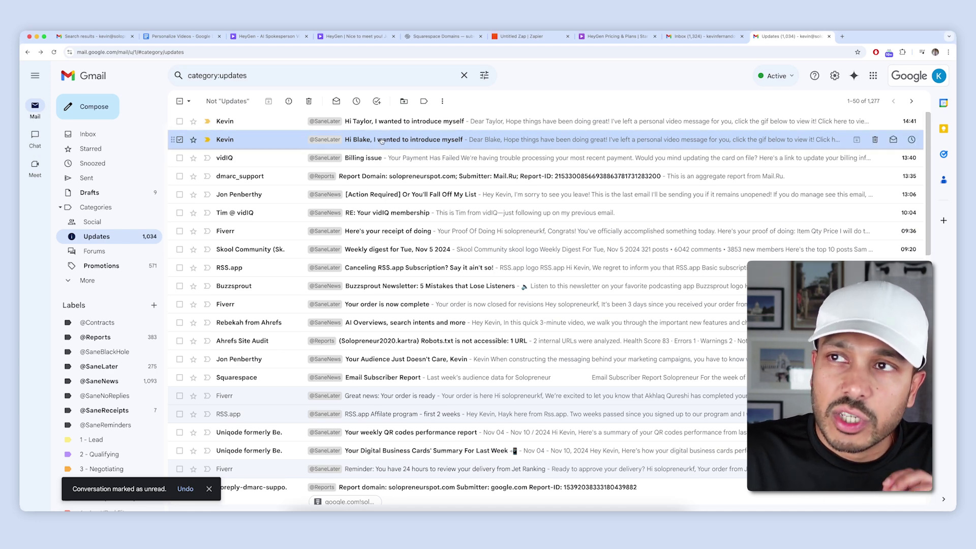
- In Gmail, open the second introduction test email, play its personalized video on the landing page, and return to the message list
click(381, 141)
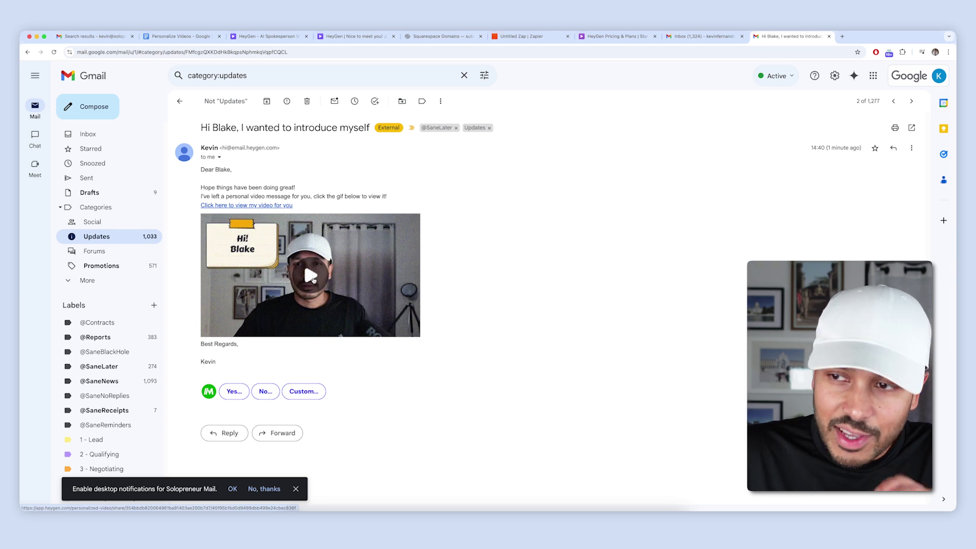
click(234, 205)
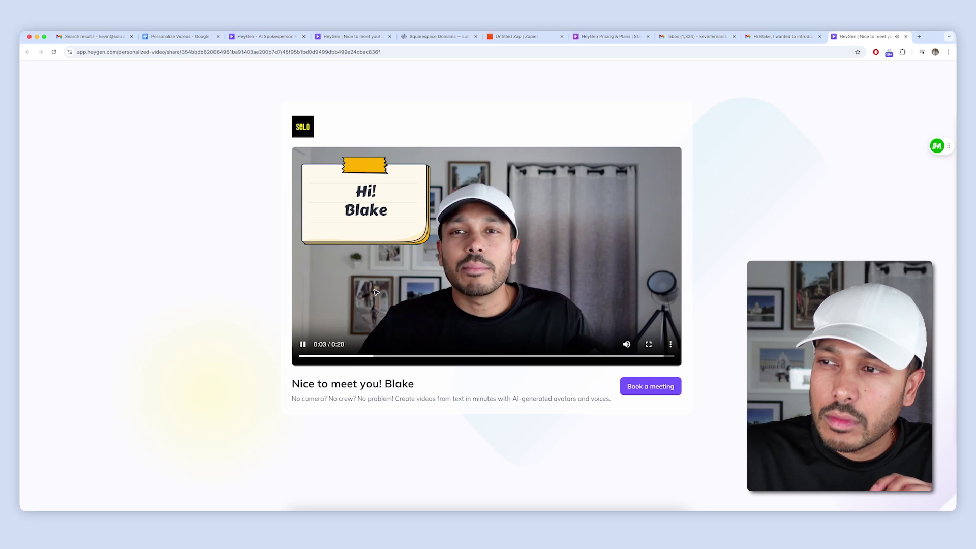
click(303, 345)
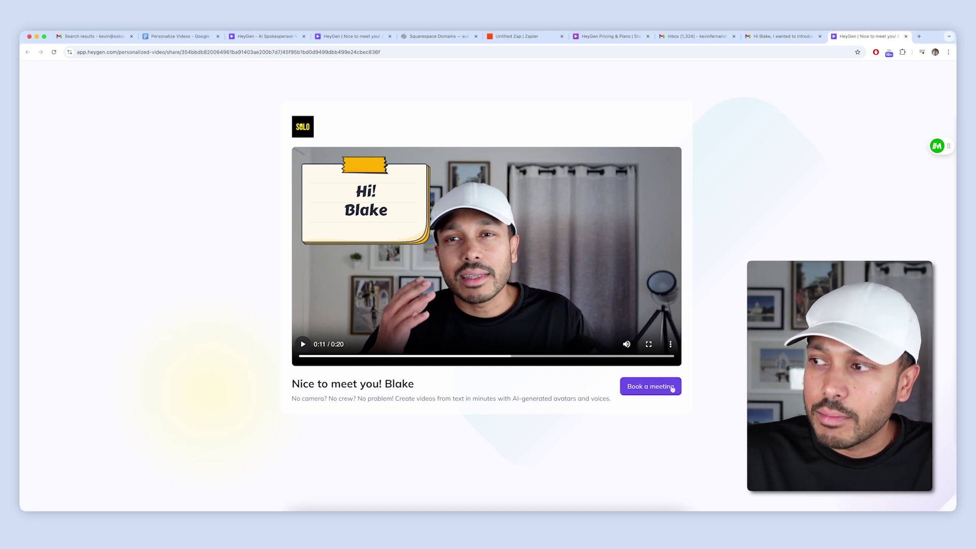
click(775, 37)
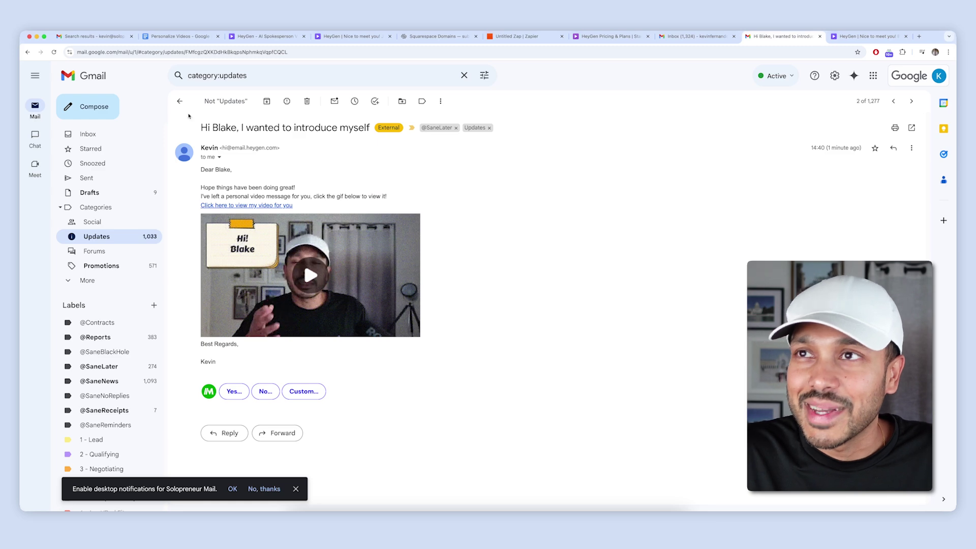
click(180, 101)
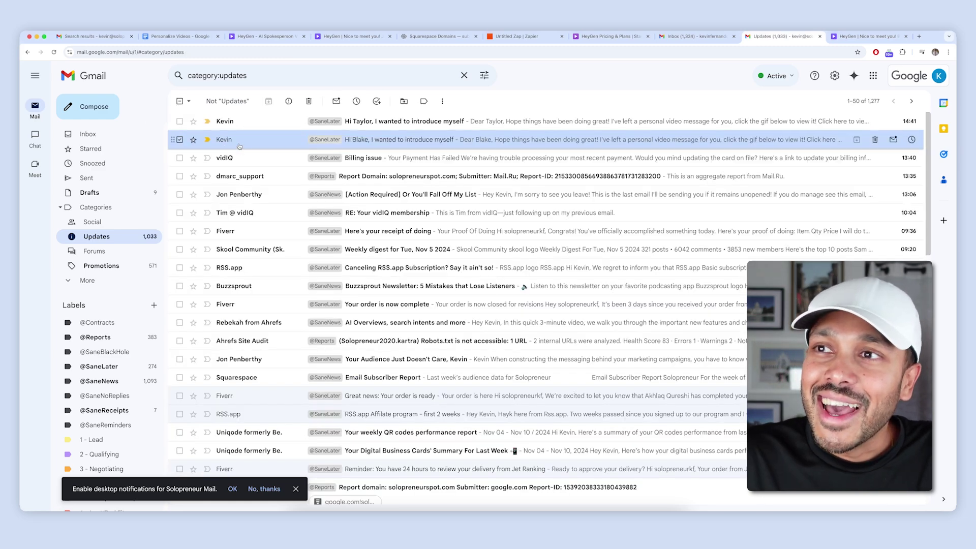
- Open the newest introduction test email, play its linked personalized video, and close both video pages
click(378, 122)
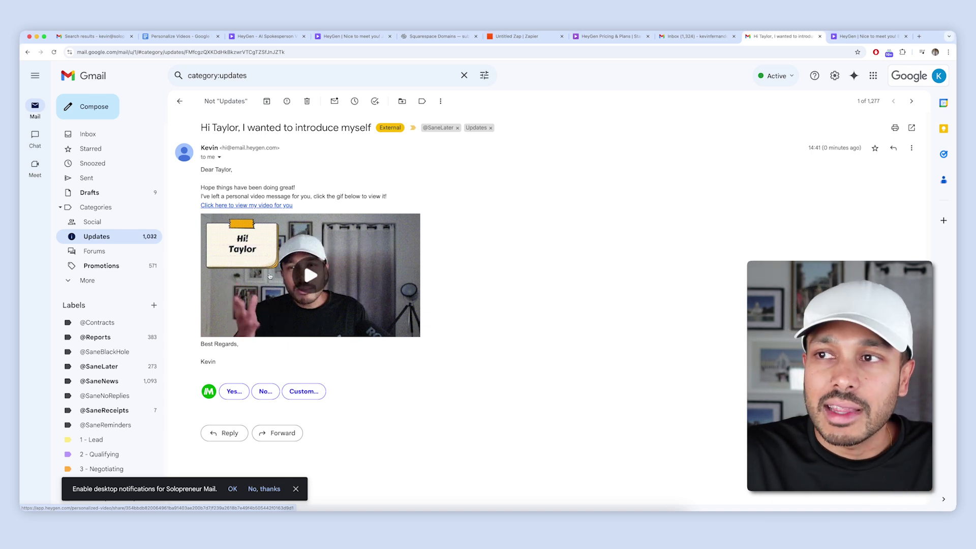
click(307, 280)
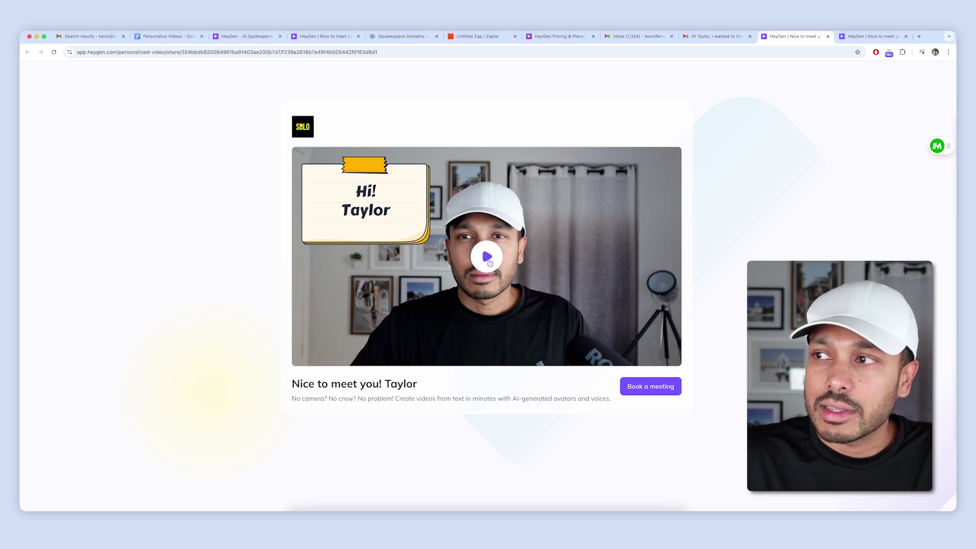
click(486, 257)
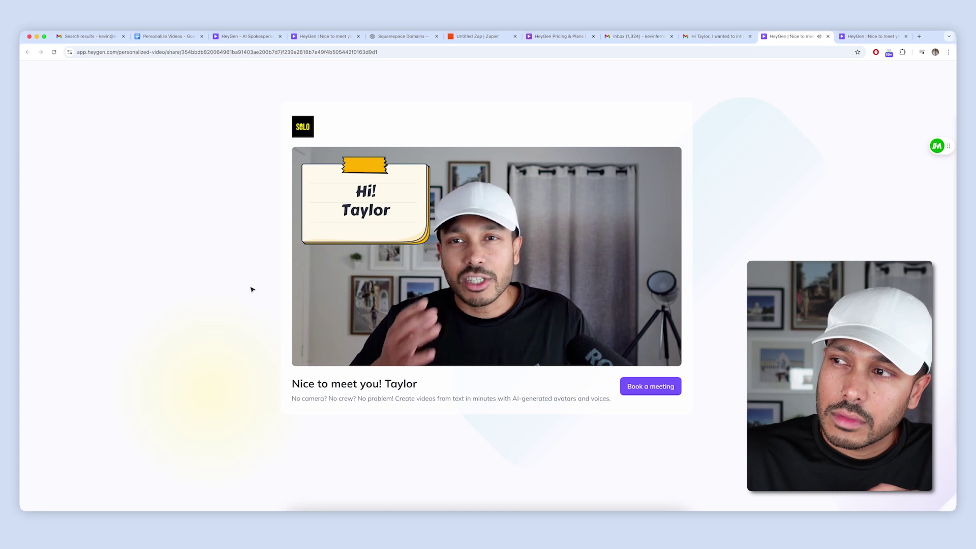
key(super+w)
key(super+w)
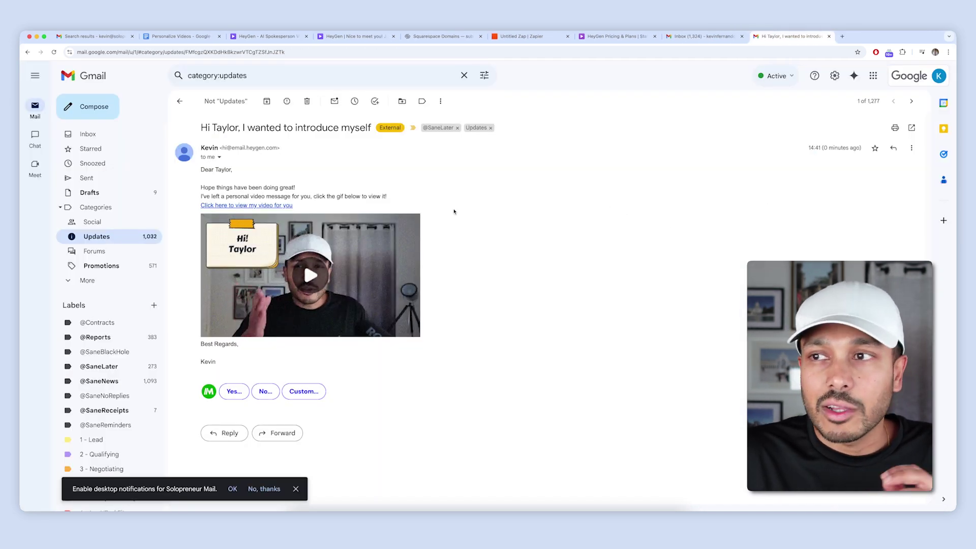
- Return to the HeyGen project details and review the video status of the contacts on page 1
key(super+3)
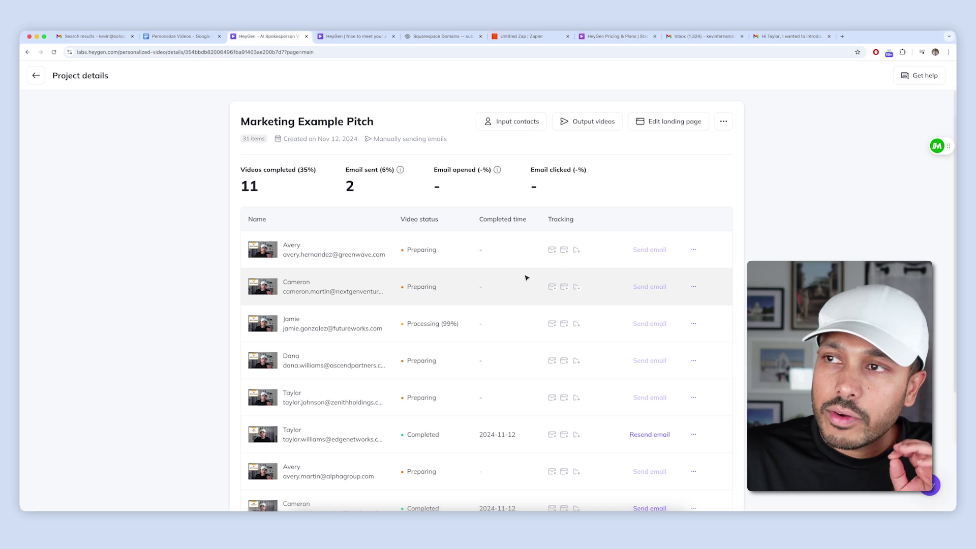
scroll(526, 277, down, 3)
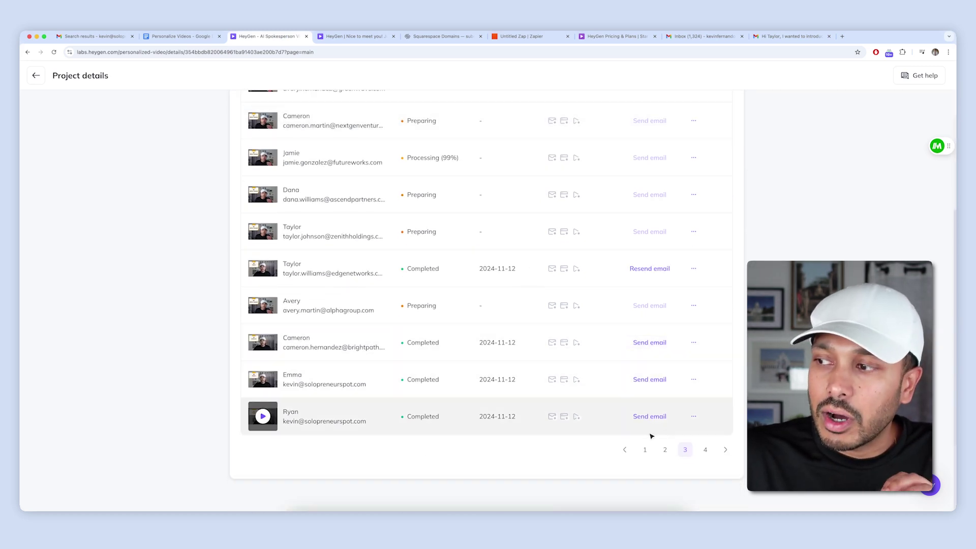
click(645, 449)
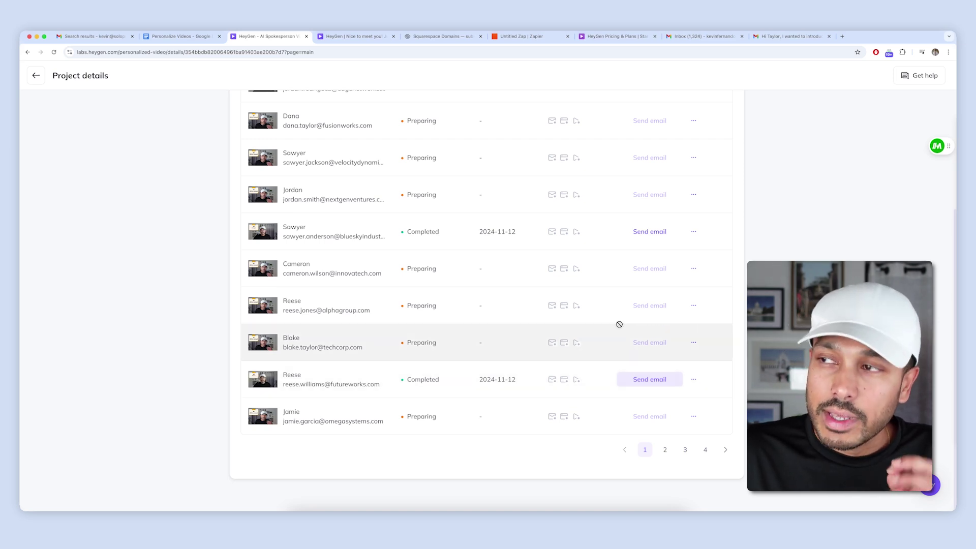
scroll(614, 307, up, 4)
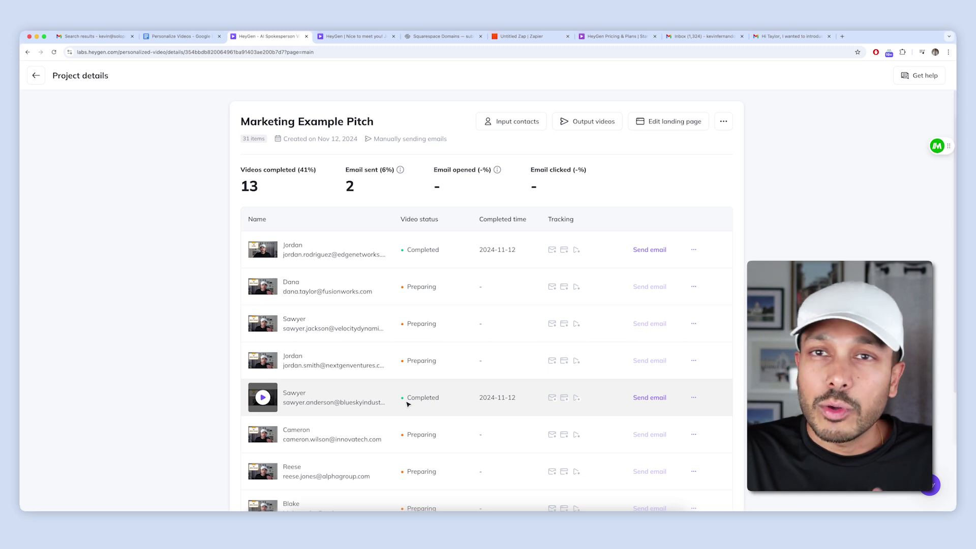
- Examine the manual contact entry form's first_name, email and company fields, and close it without adding a contact
click(512, 121)
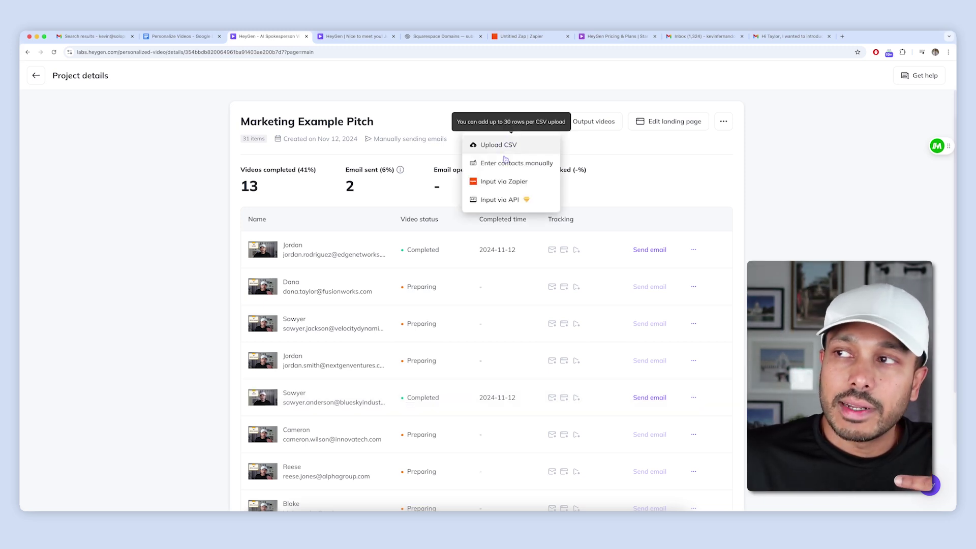
click(505, 161)
click(326, 224)
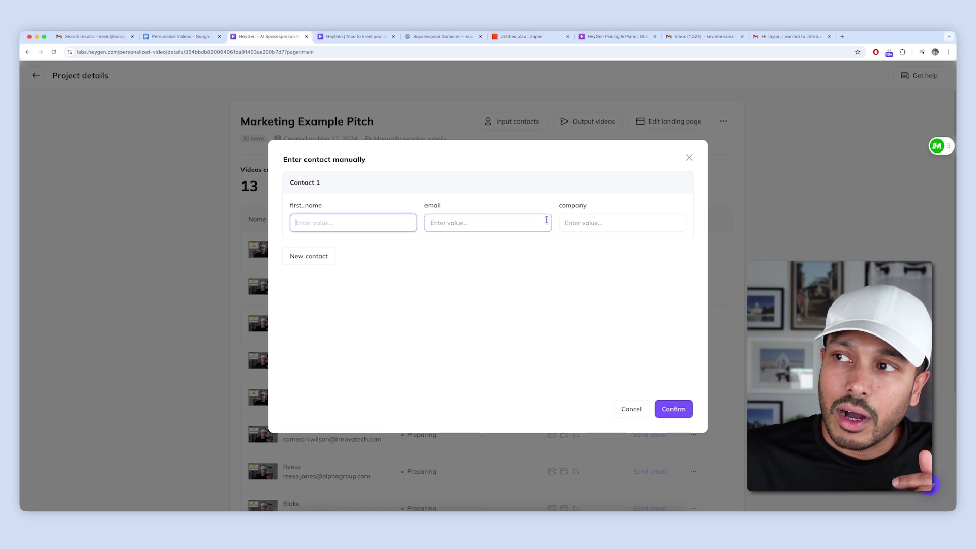
click(543, 222)
click(608, 220)
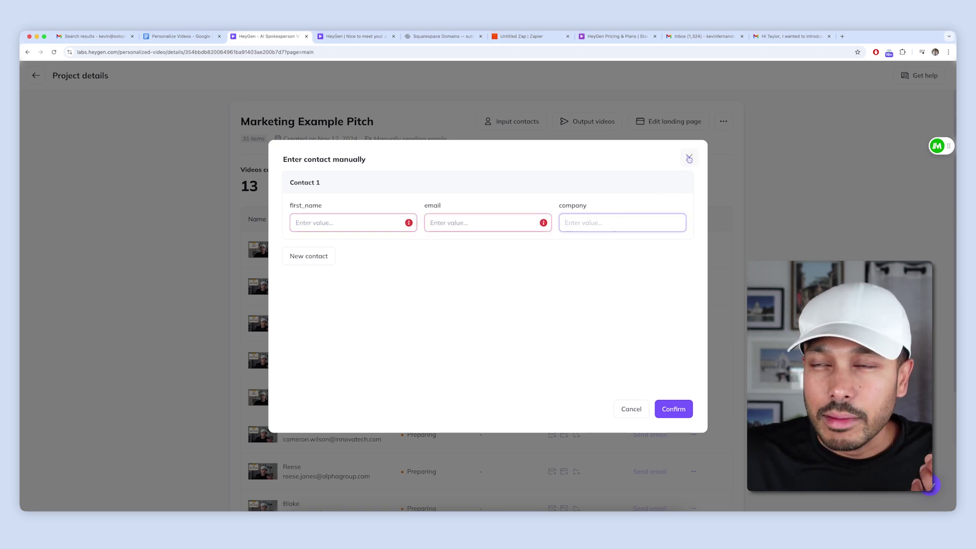
click(690, 158)
- Choose Zapier as the way to input contacts for the Marketing Example Pitch project
mouse_move(517, 118)
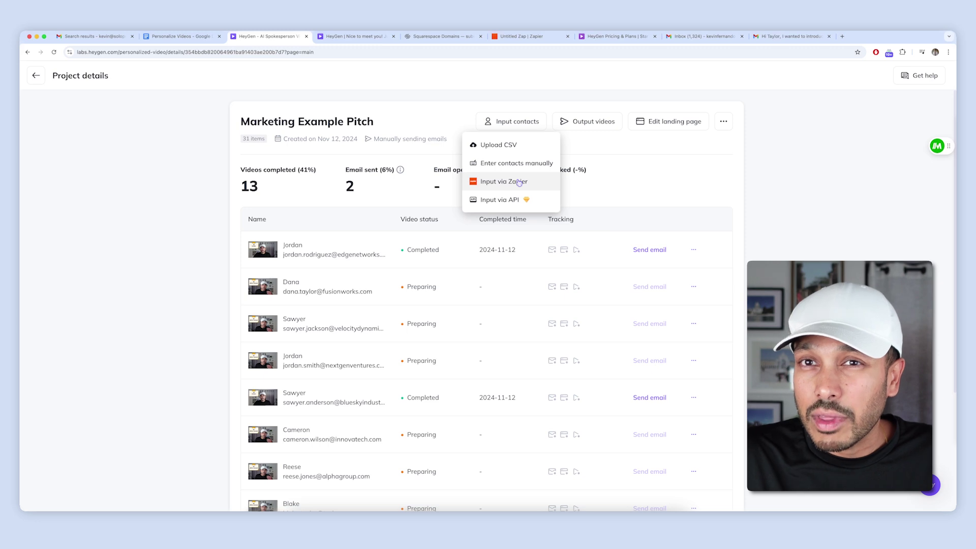
click(518, 185)
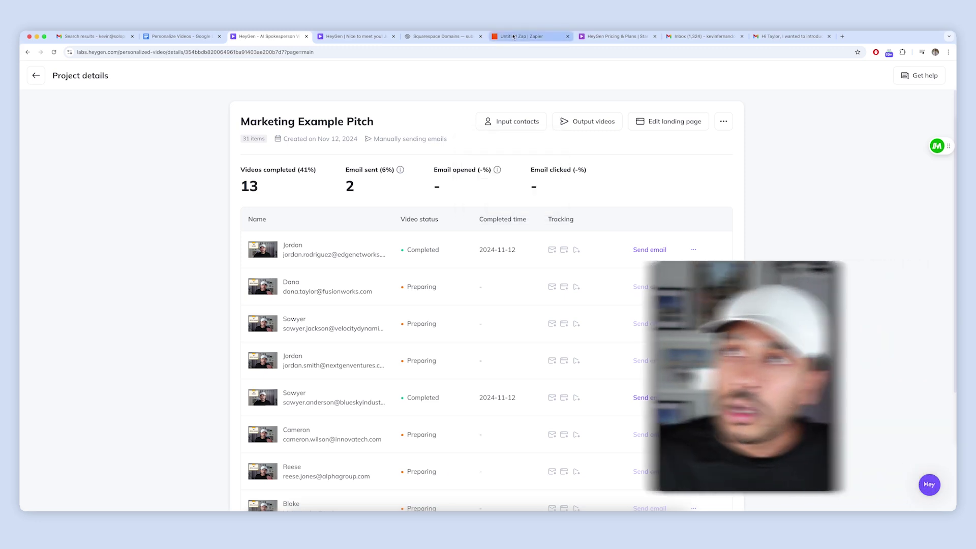